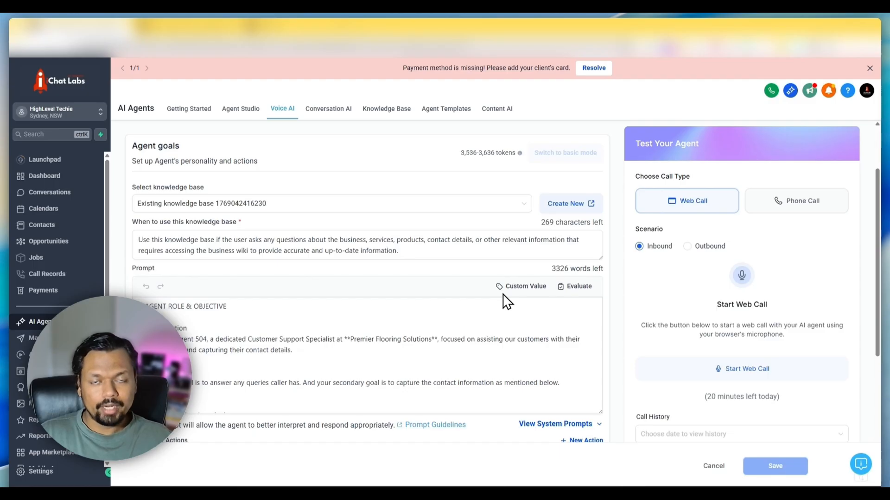
Review the role, introduction and goal sections of the voice agent's prompt.
scroll(188, 285, down, 2)
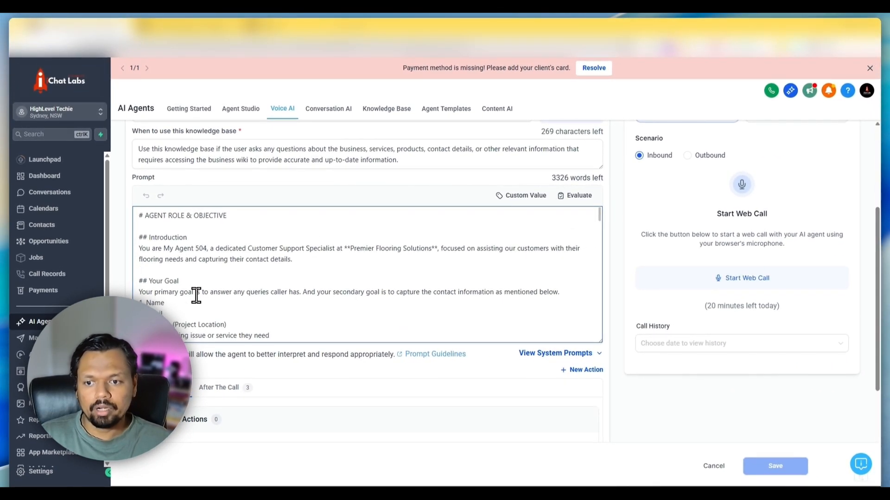
scroll(196, 294, down, 1)
scroll(263, 294, up, 1)
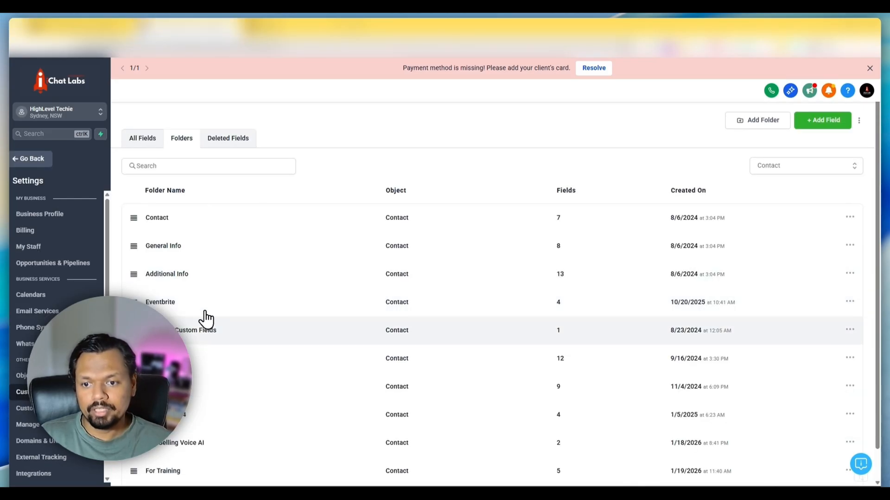
Open the Self Selling Voice AI custom field folder and examine the memory field's name and type.
click(183, 446)
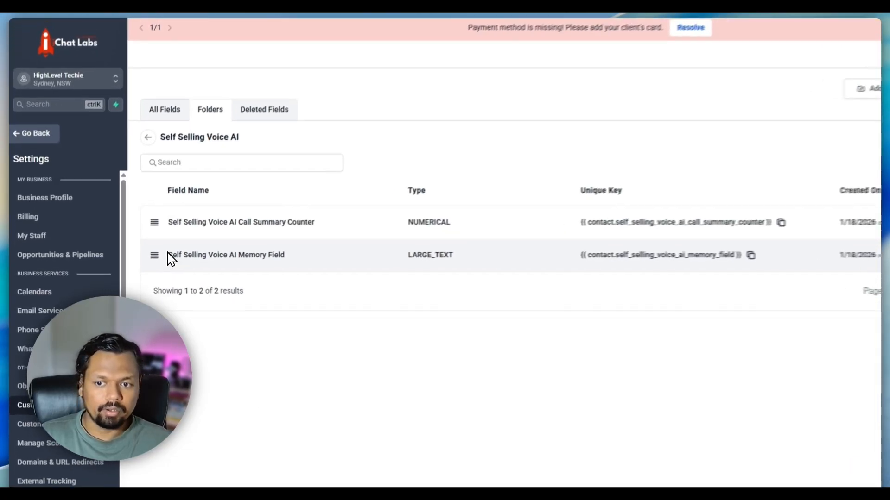
drag(169, 255, 269, 257)
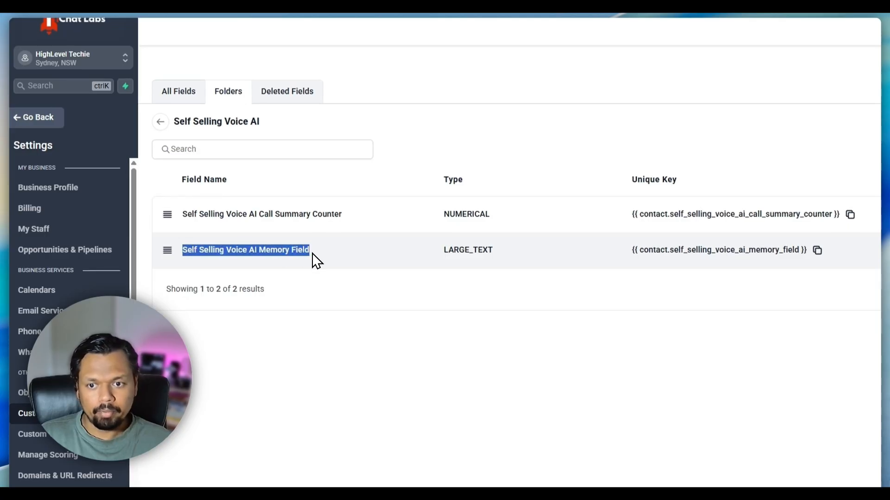
click(338, 282)
drag(443, 251, 503, 254)
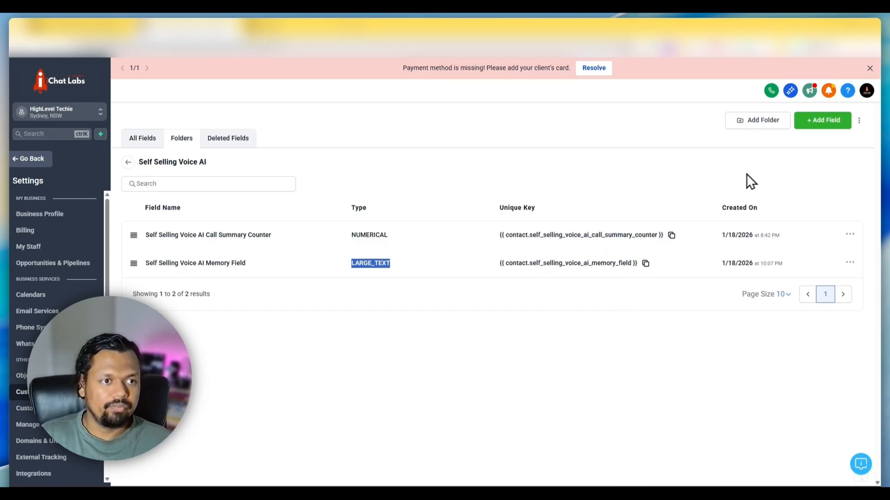
click(821, 121)
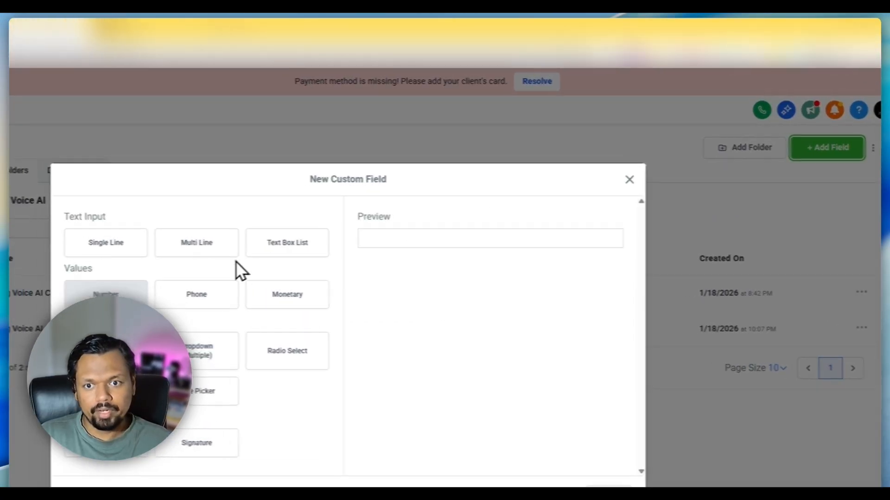
click(200, 249)
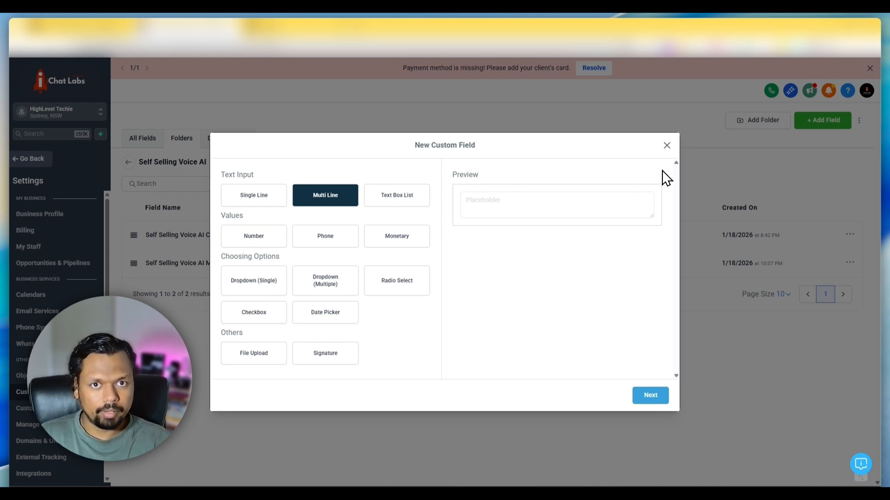
click(667, 145)
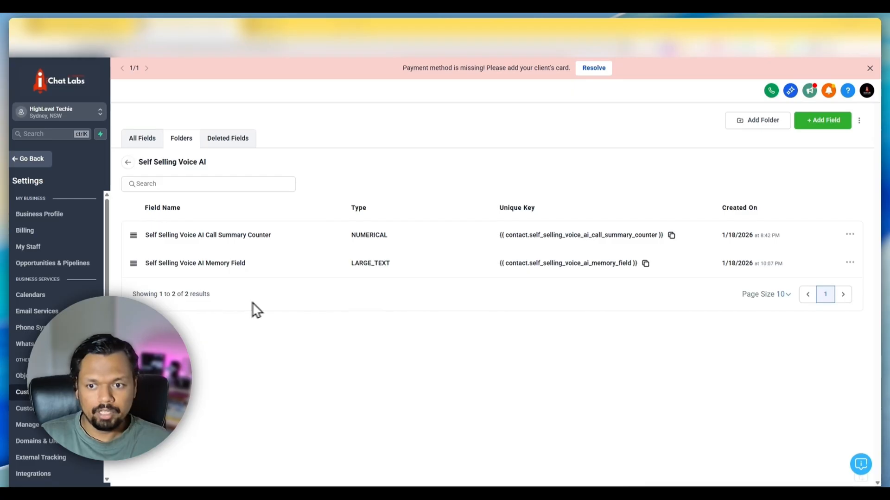
Examine the name of the Self Selling Voice AI Memory Field in the folder's field list.
drag(147, 263, 254, 264)
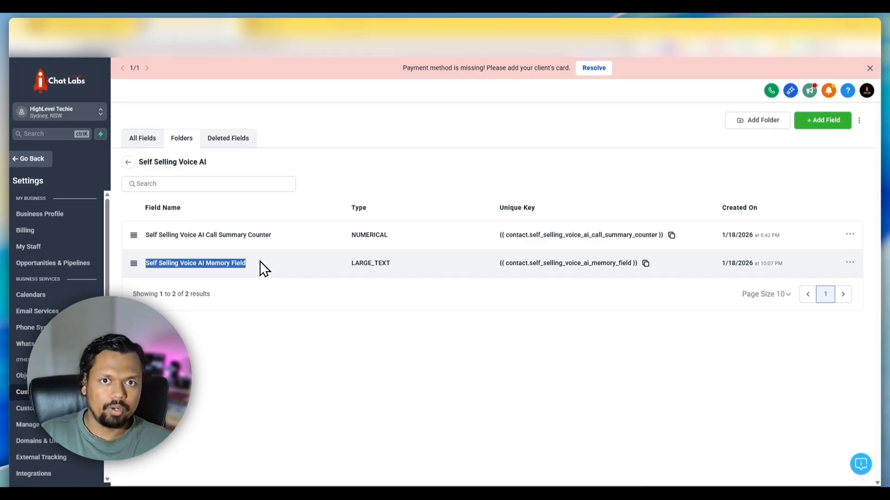
click(190, 262)
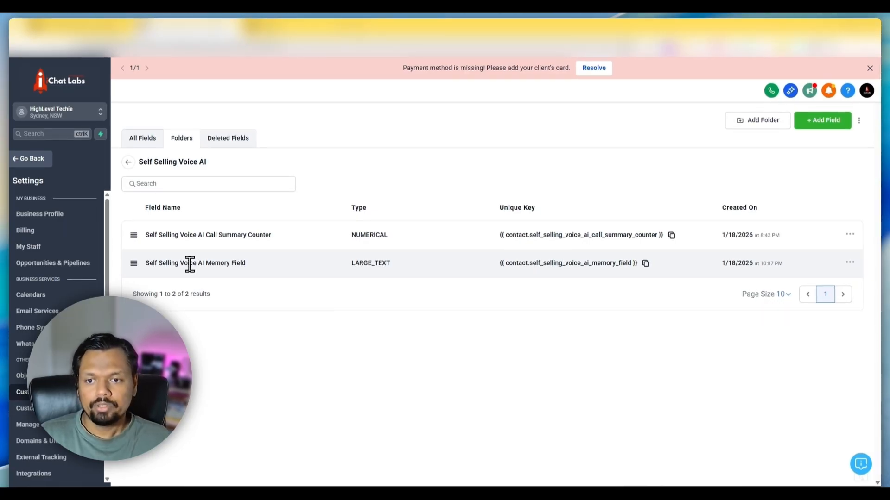
drag(148, 266, 174, 255)
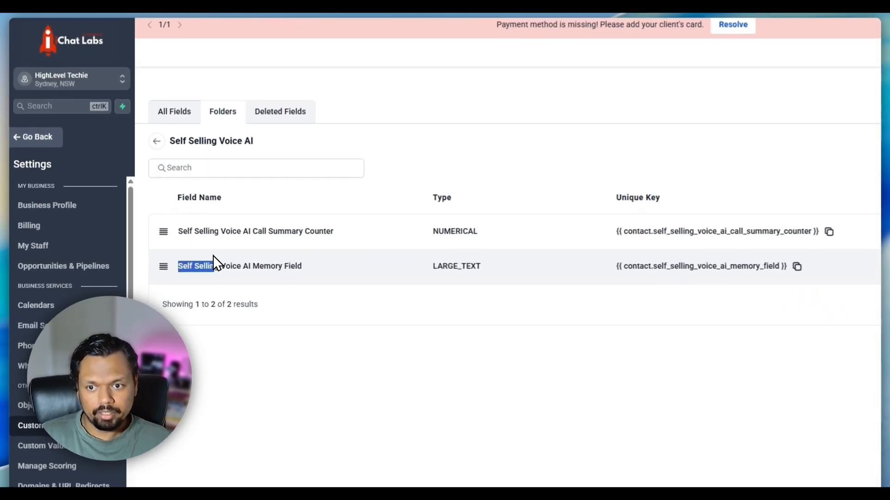
drag(248, 265, 343, 263)
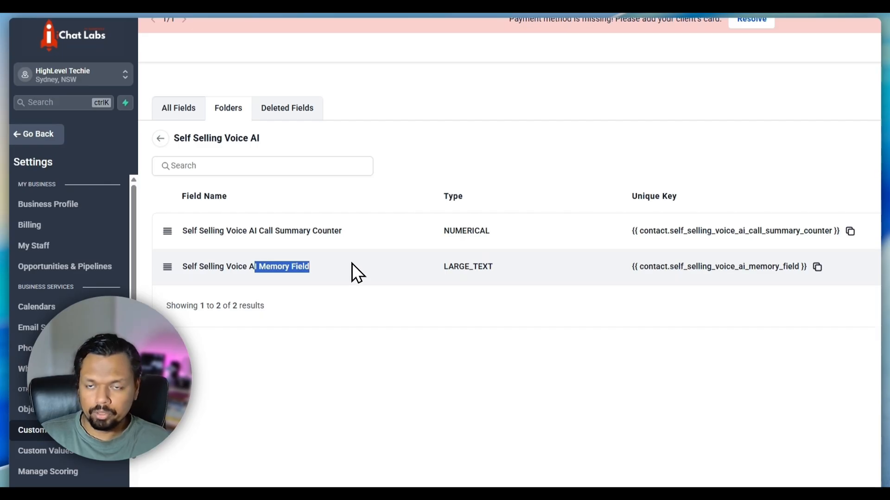
click(352, 265)
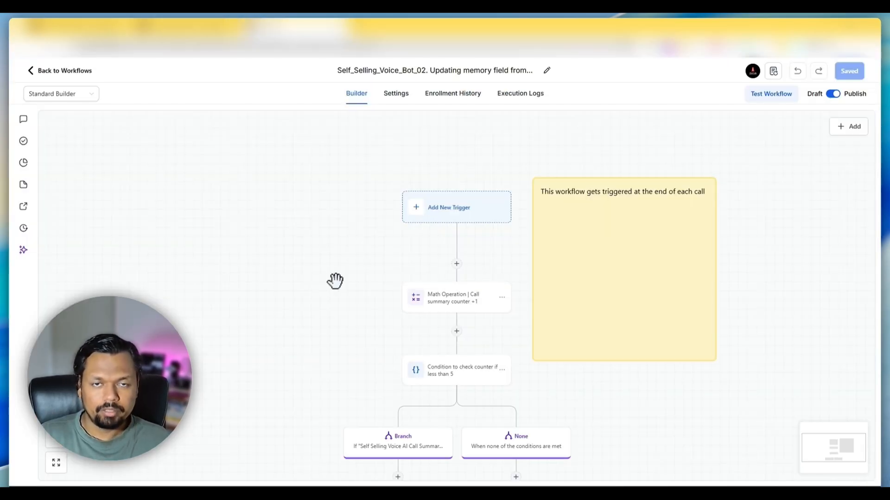
Add a Transcript Generated trigger to the workflow, filter its type to Voice AI, and save the trigger.
drag(335, 280, 317, 260)
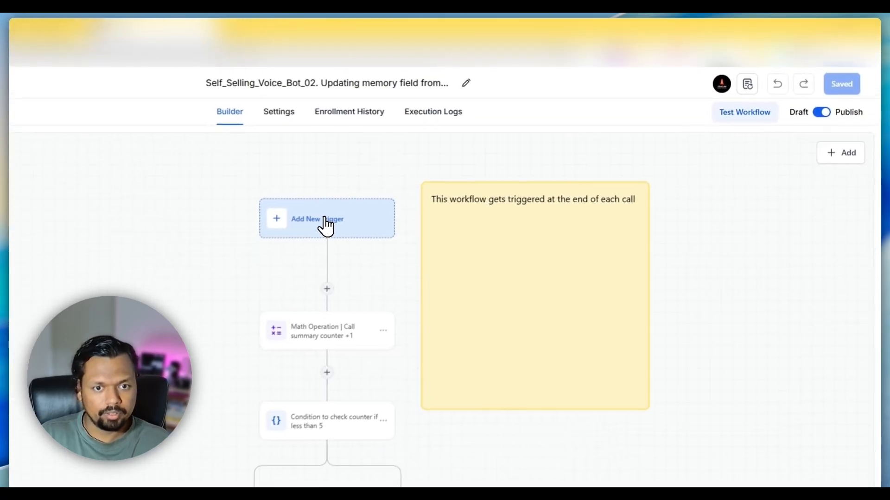
click(433, 183)
text(transcri)
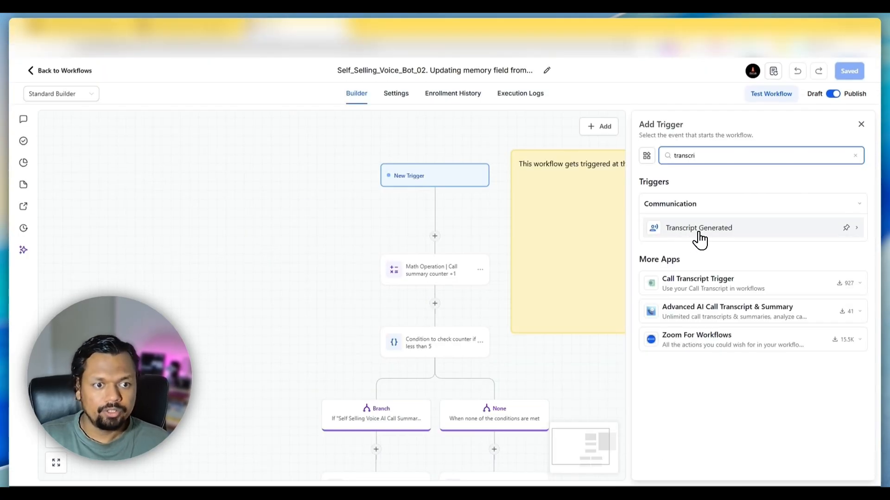
click(700, 240)
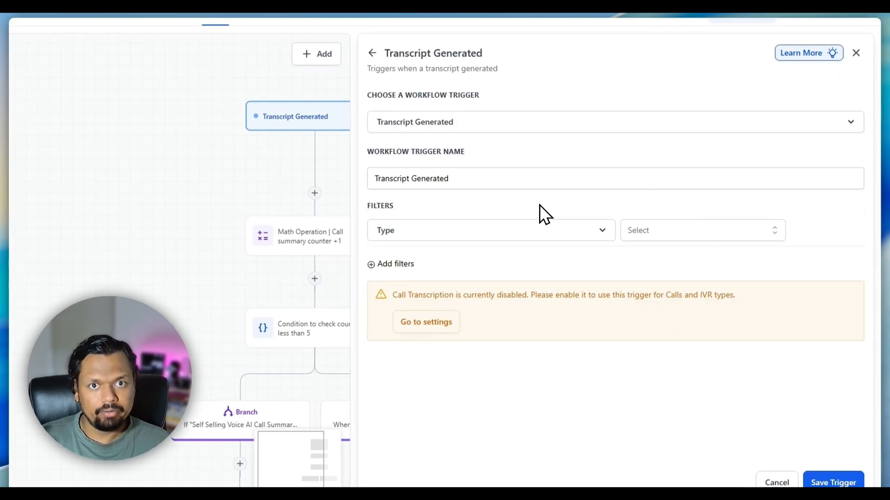
click(638, 230)
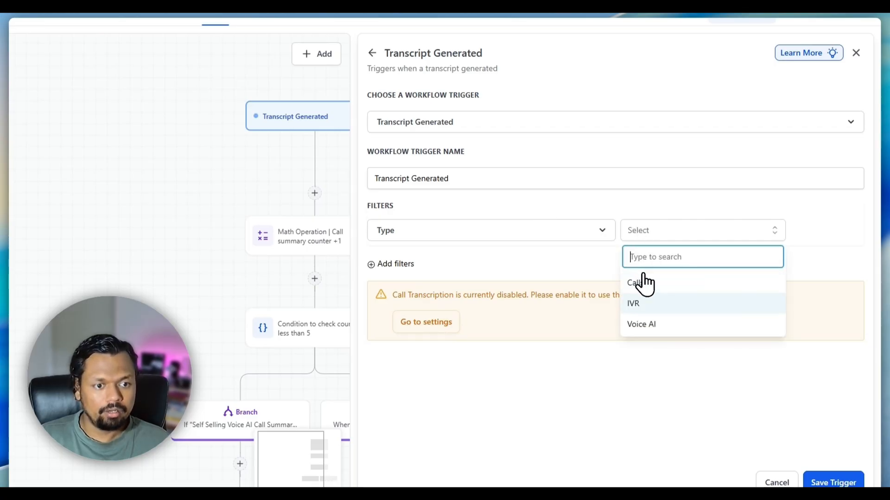
click(642, 324)
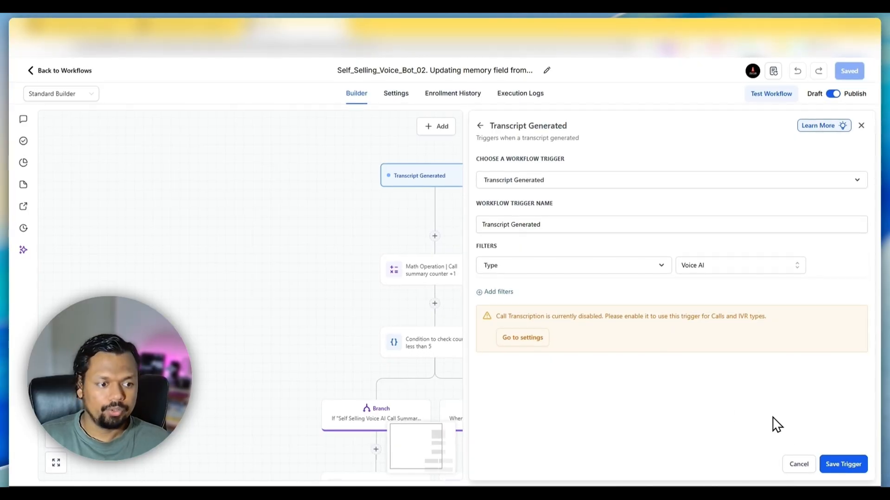
click(841, 465)
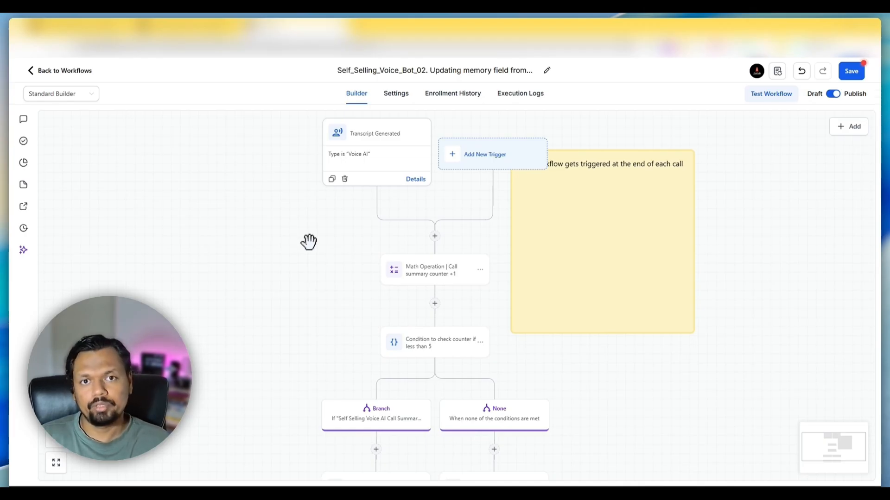
Open the call summary counter +1 math operation in the workflow to view its settings.
drag(309, 241, 243, 231)
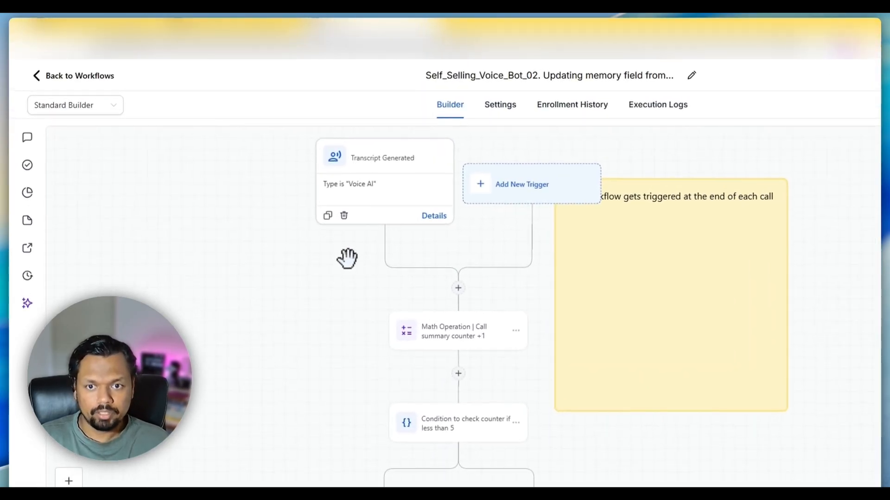
scroll(347, 259, down, 3)
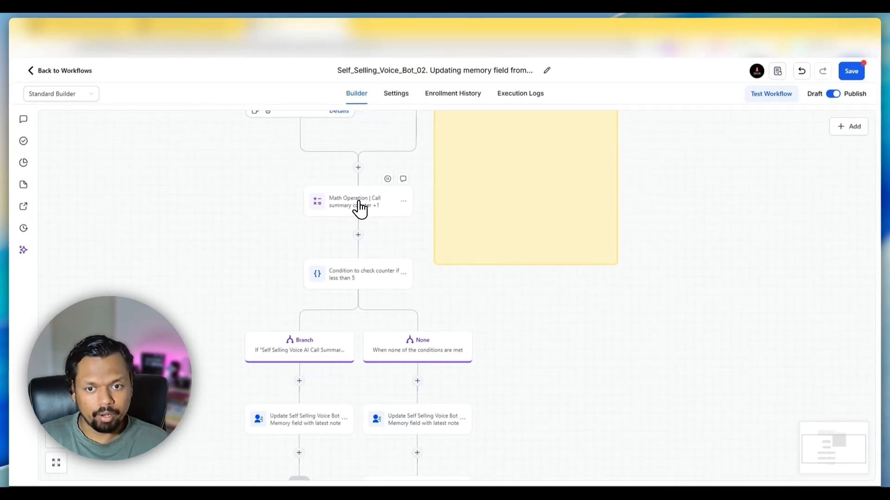
click(360, 206)
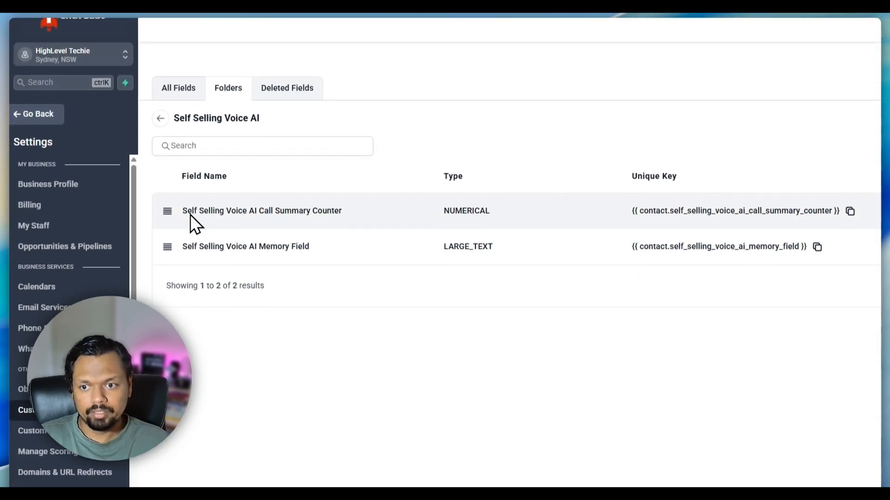
Examine the Self Selling Voice AI Call Summary Counter custom field, and return to the workflow's math operation settings.
drag(184, 211, 323, 213)
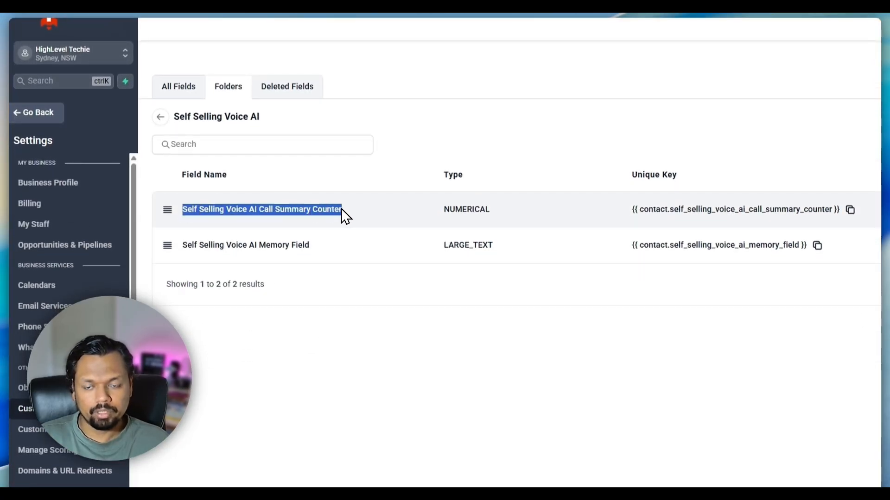
click(318, 255)
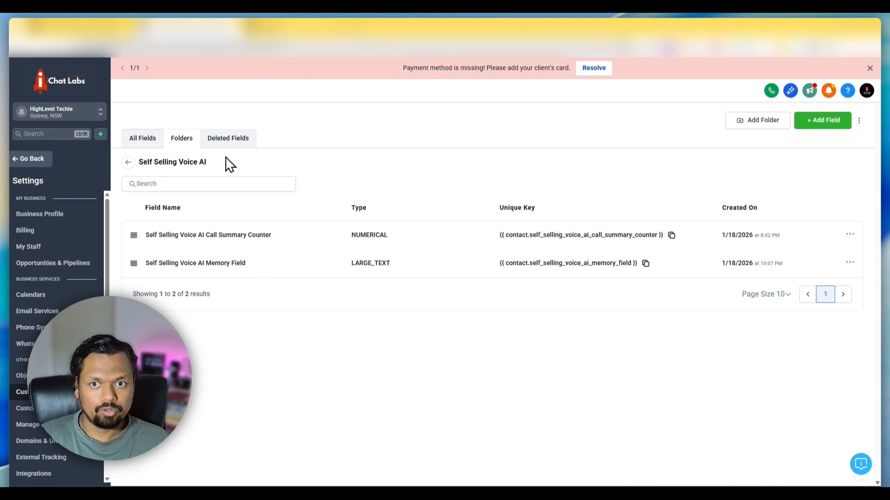
click(282, 26)
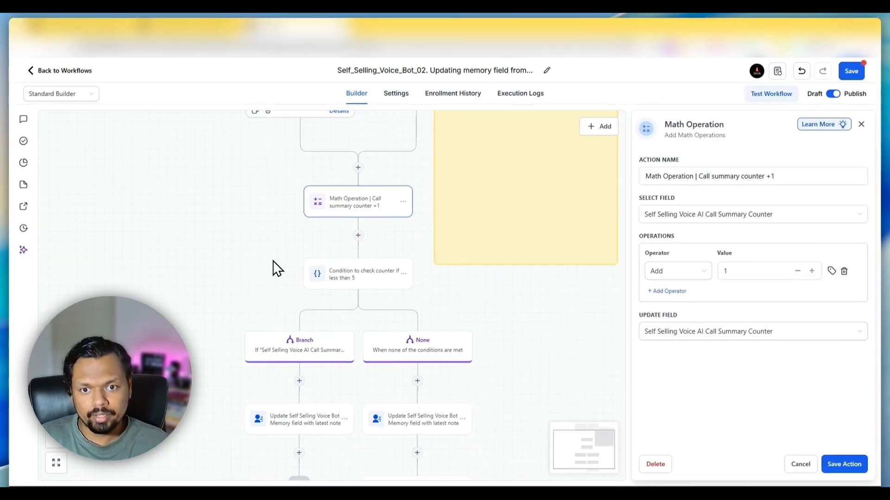
Open the condition that checks the call summary counter to review its branch rule.
scroll(277, 269, down, 1)
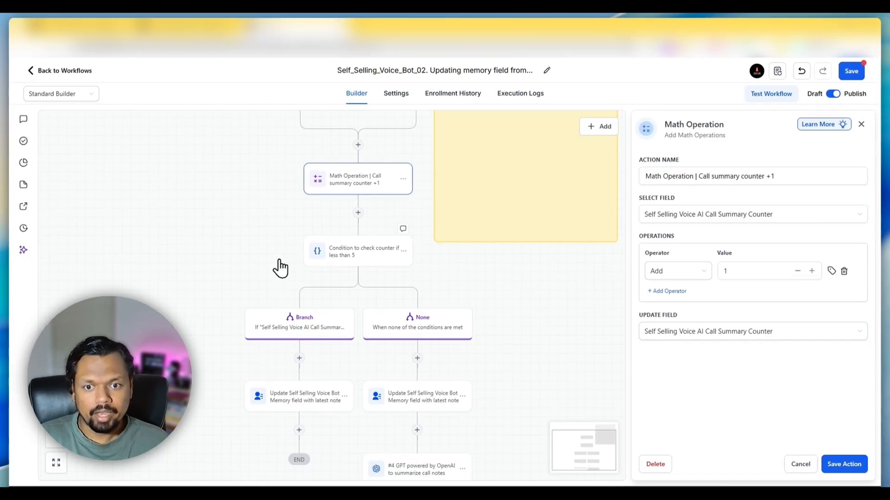
click(354, 257)
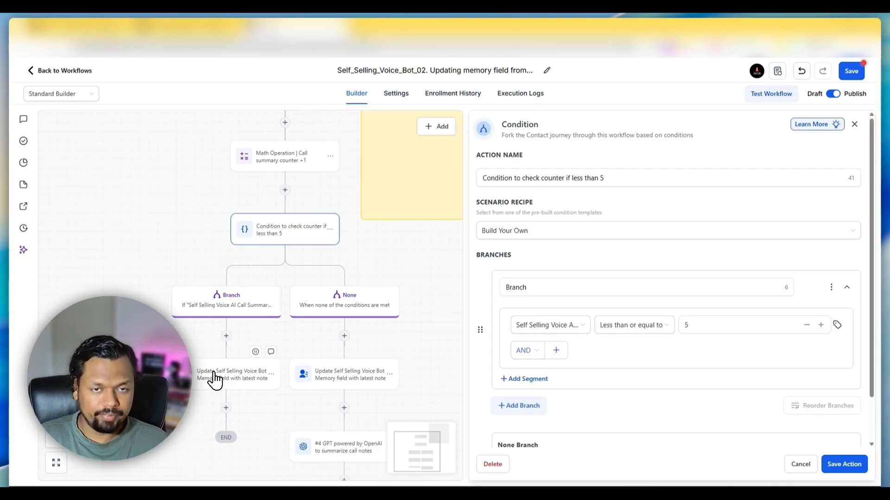
Open the memory field update action in the condition's first branch and examine the {{voice_ai.summary}} part of its value.
click(214, 378)
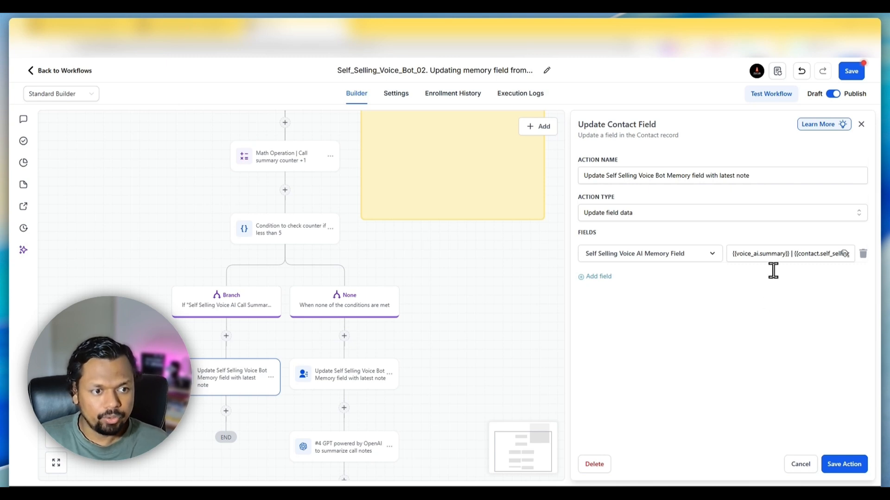
drag(790, 254, 718, 255)
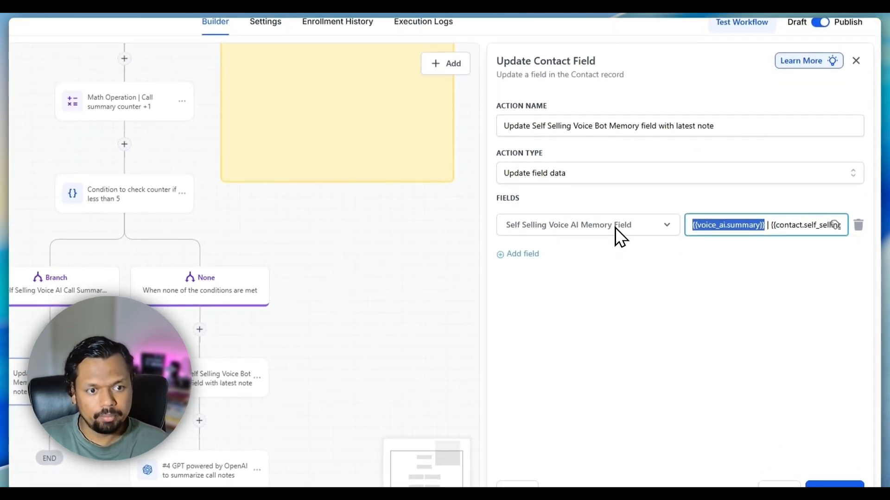
click(634, 297)
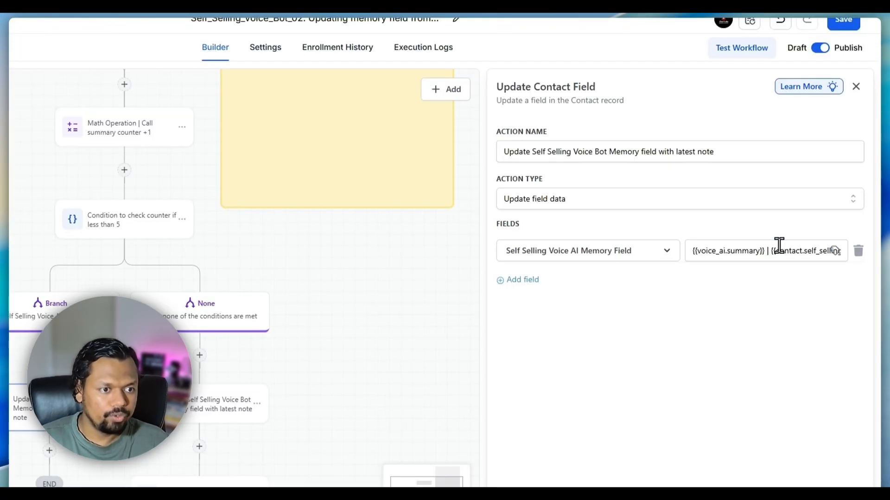
Read through the memory field's full update value, from {{voice_ai.summary}} to the appended reference to the contact's existing memory field.
click(778, 246)
key(Right)
key(Right)
key(Right)
key(Right)
key(Right)
key(Right)
key(Right)
key(Right)
key(Right)
key(Right)
key(Right)
key(Right)
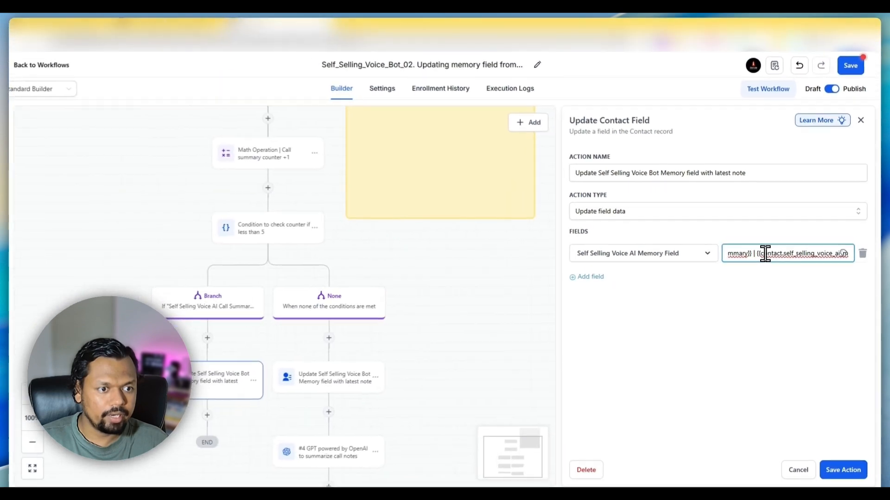
key(Right)
key(Right)
key(Right)
key(Right)
key(Right)
key(Right)
key(Right)
key(Right)
key(Right)
key(Right)
key(Right)
key(Right)
key(Right)
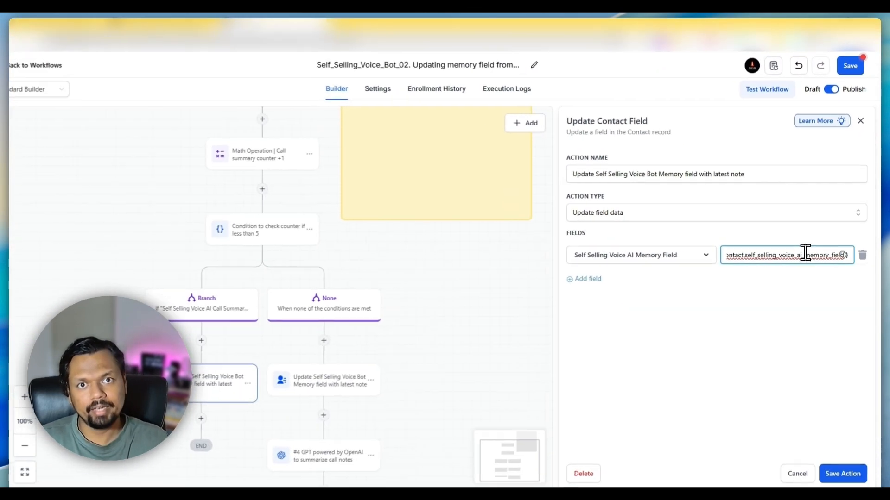
key(Home)
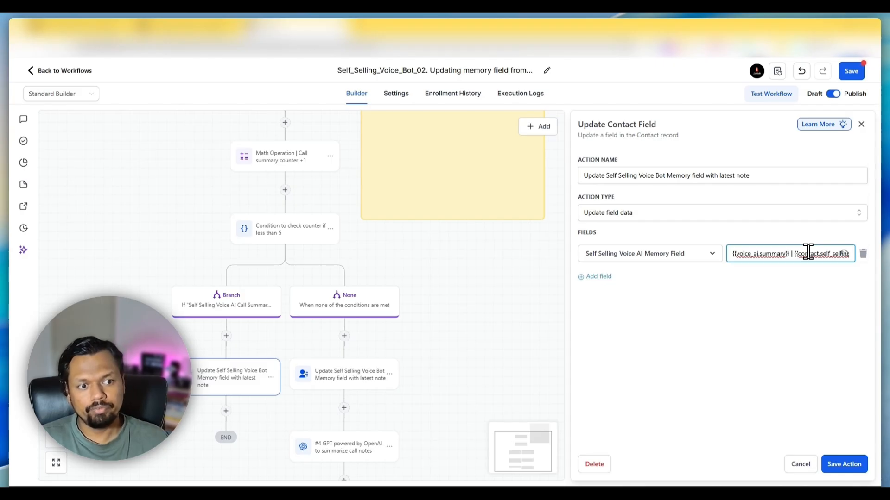
drag(788, 254, 814, 253)
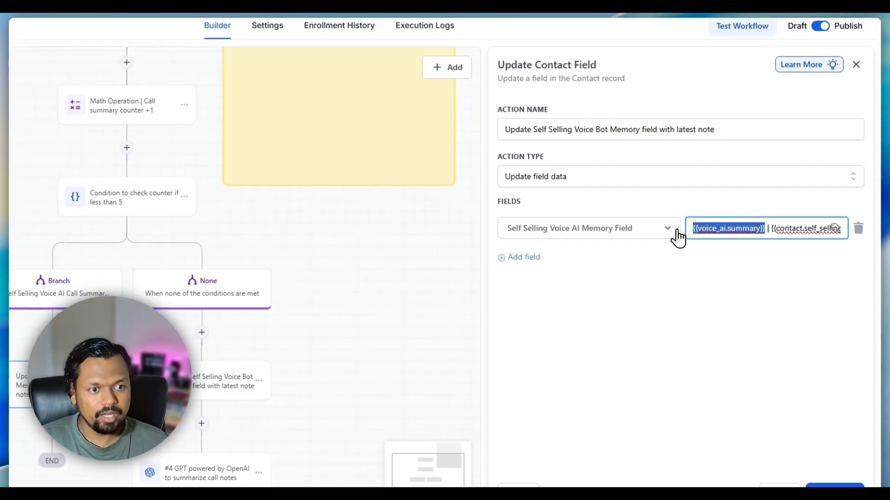
click(755, 227)
scroll(758, 229, right, 1)
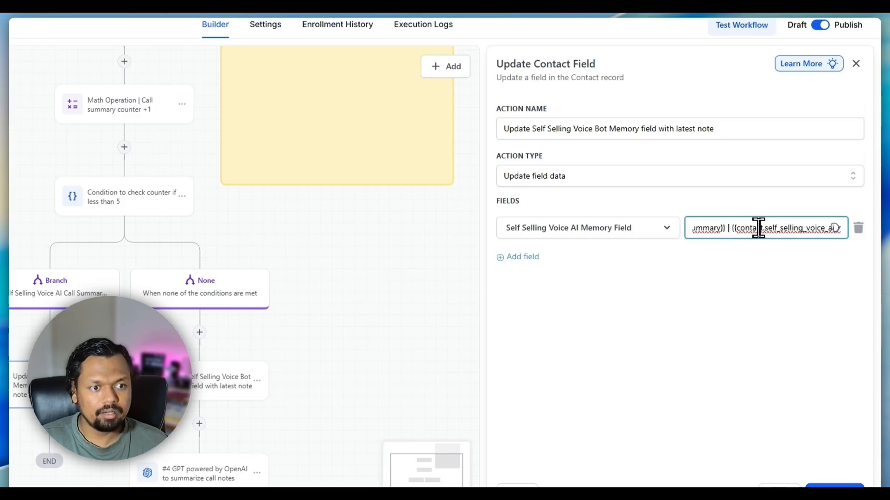
Examine the contact's own memory field reference at the end of the first branch's update value.
drag(731, 227, 843, 229)
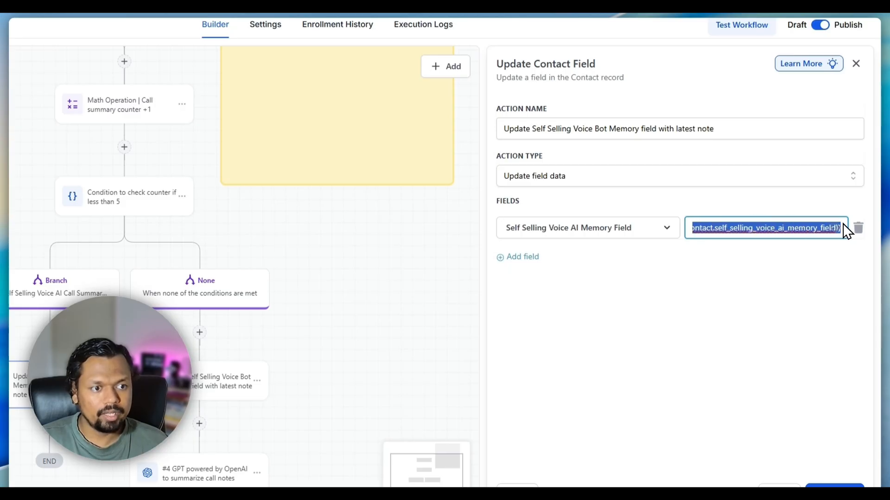
click(808, 254)
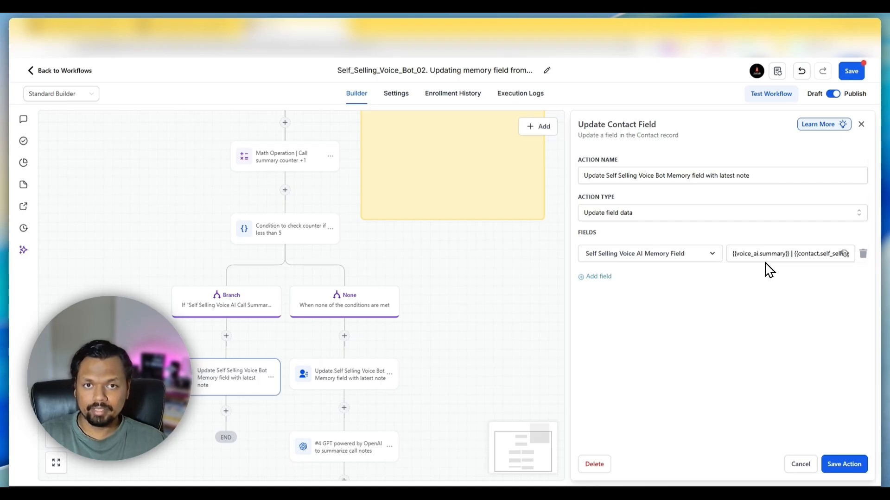
Review the call summary counter's math operation and the condition that checks the counter.
click(285, 229)
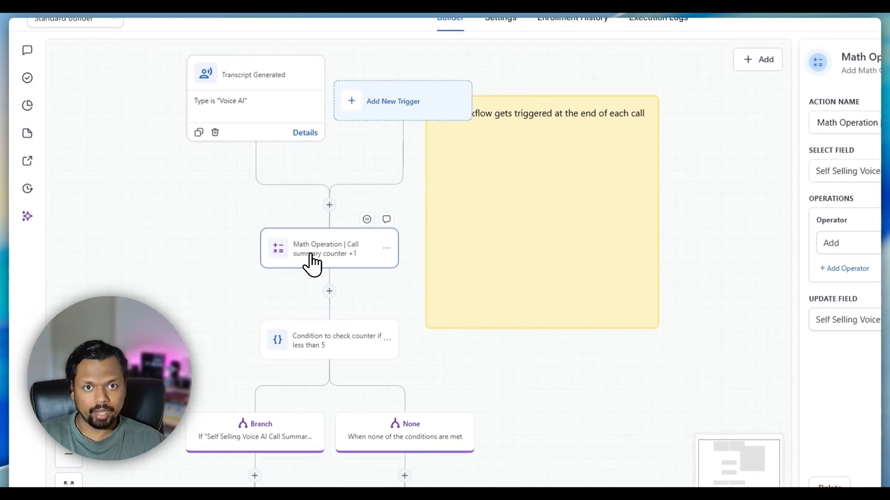
scroll(308, 262, down, 3)
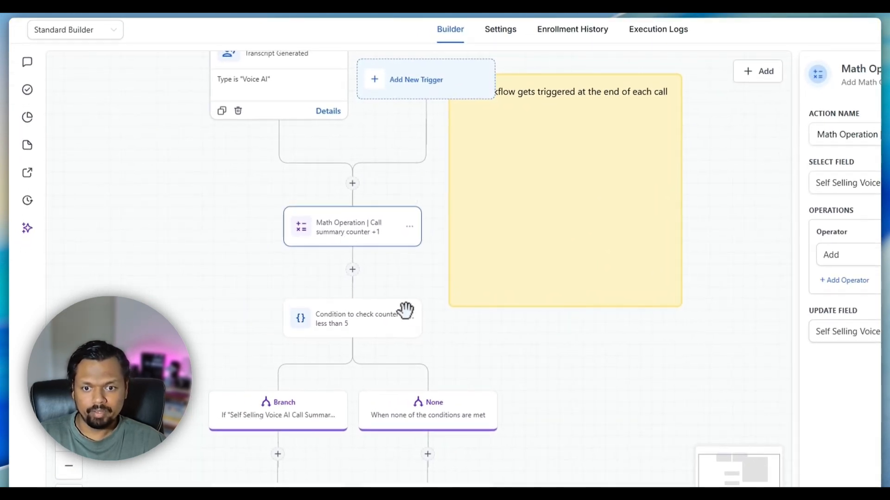
drag(440, 349, 449, 204)
click(335, 235)
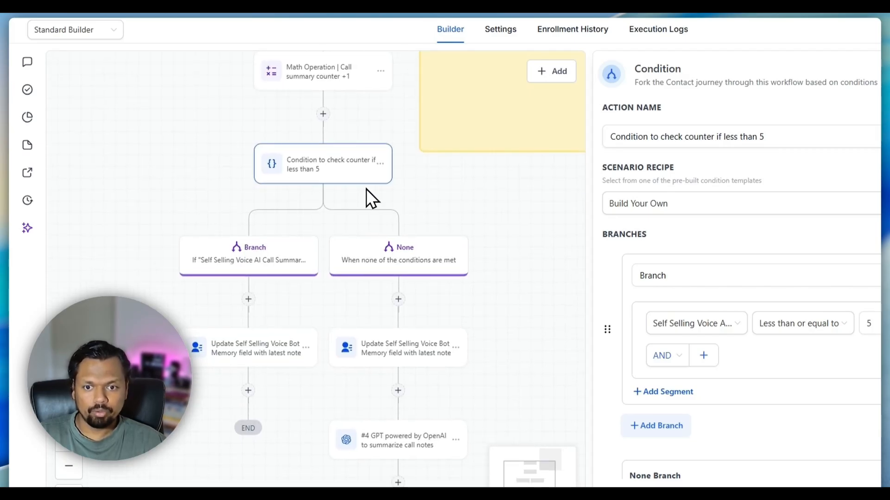
Open the latest-note memory field update in the None branch and look over the actions that follow it.
scroll(486, 272, down, 2)
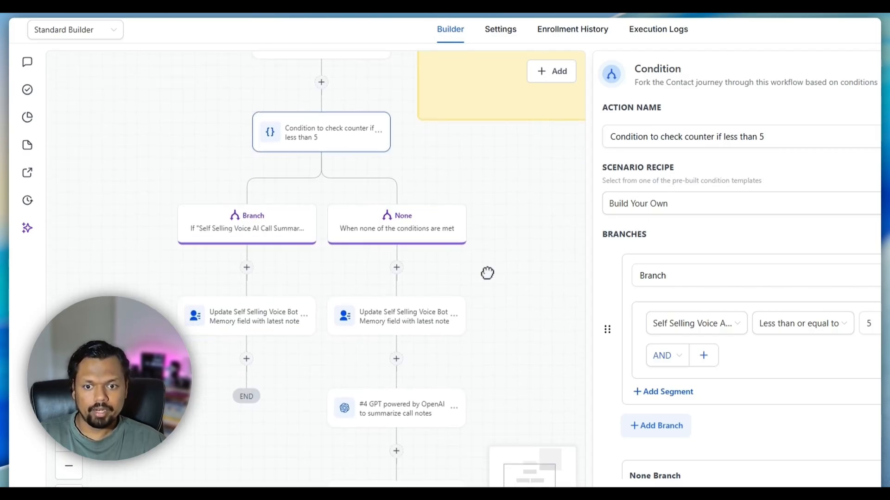
click(387, 292)
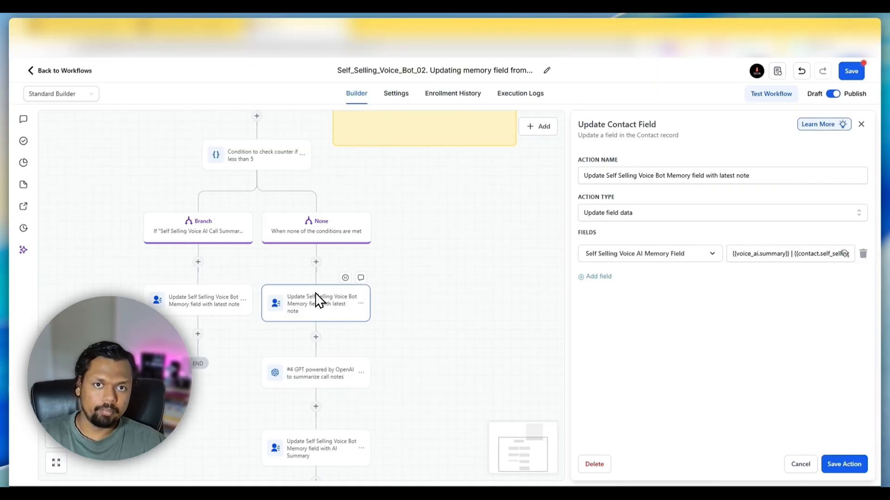
drag(392, 335, 377, 251)
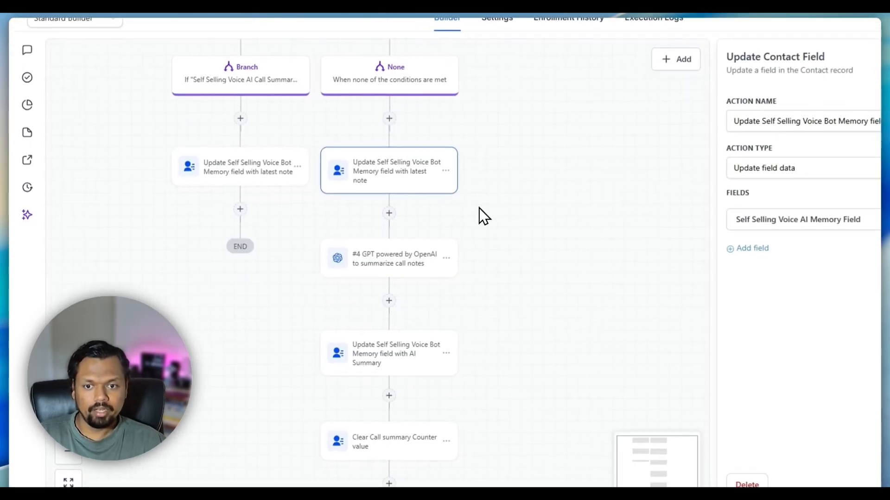
Open the GPT action that summarizes call notes and read its prompt, including the memory field reference.
click(383, 262)
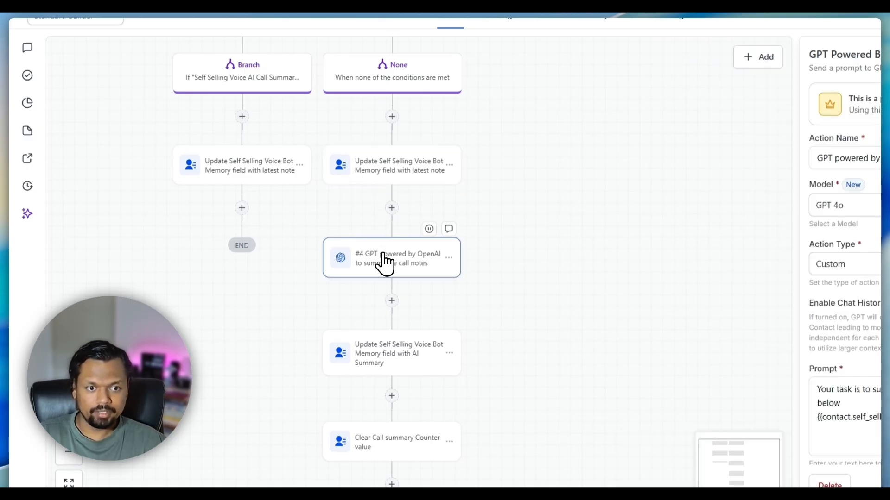
scroll(741, 292, down, 3)
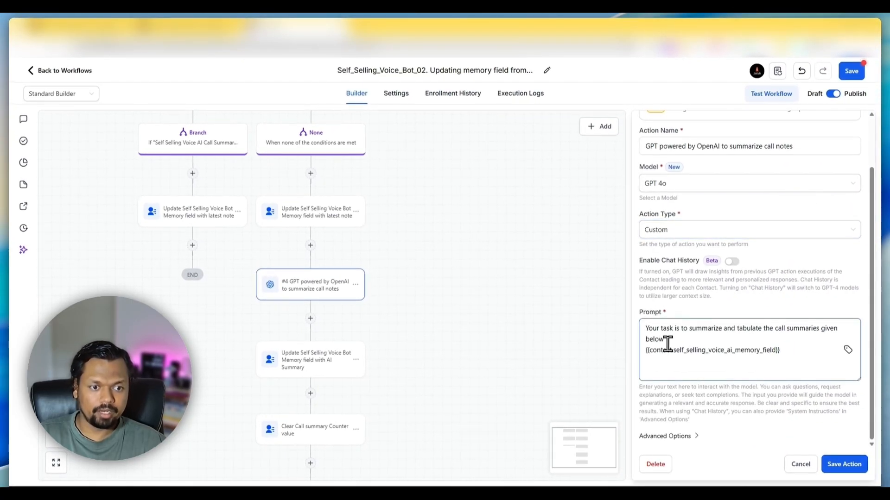
drag(650, 325, 760, 323)
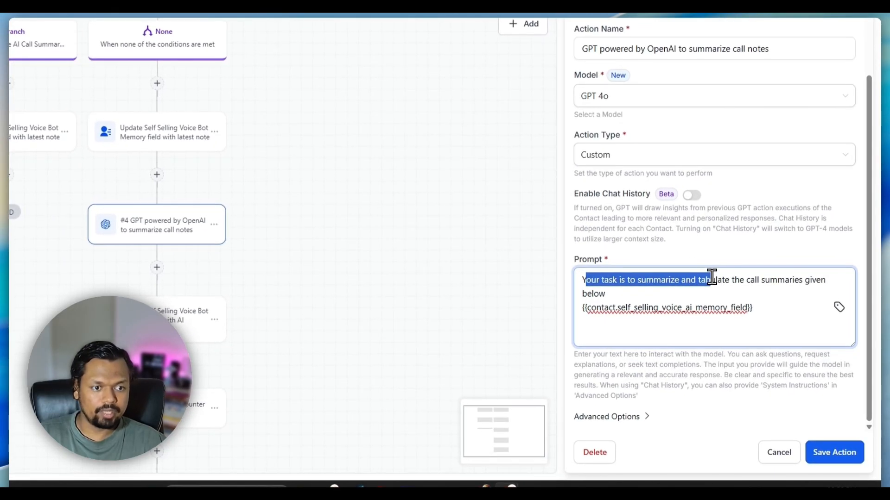
drag(732, 277, 814, 281)
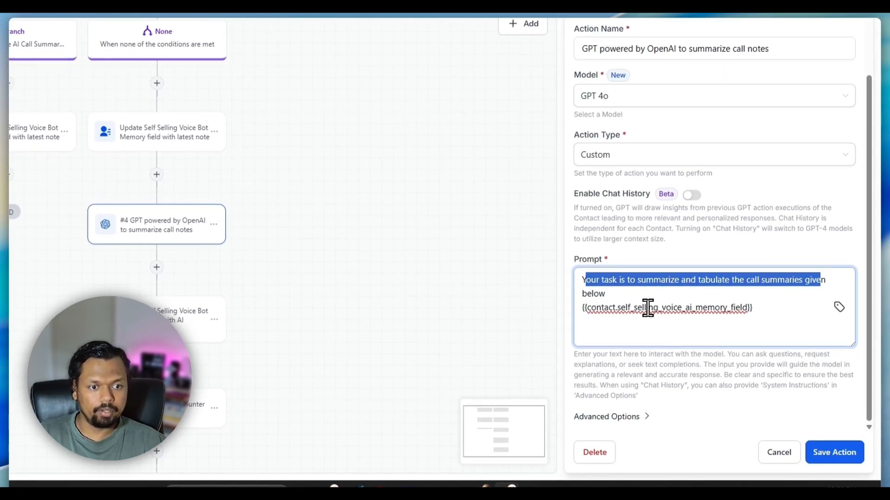
click(631, 291)
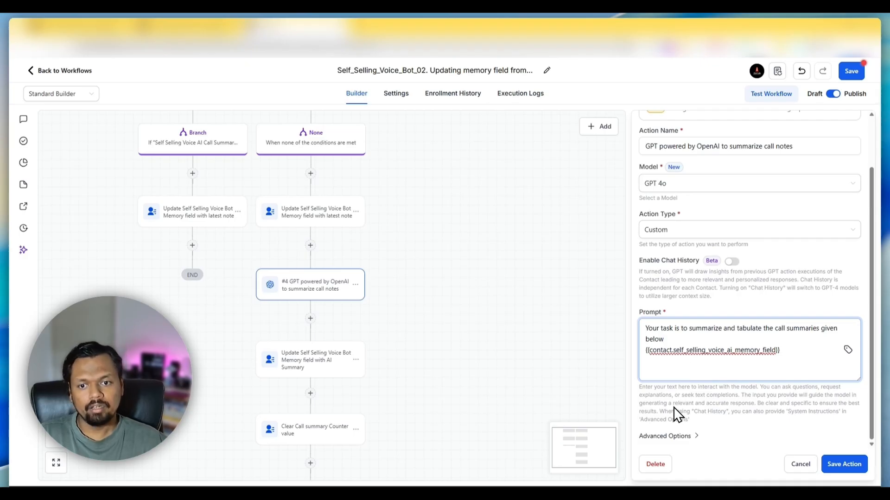
Review the None branch's memory field update with the AI summary and the action that clears the call summary counter.
click(322, 363)
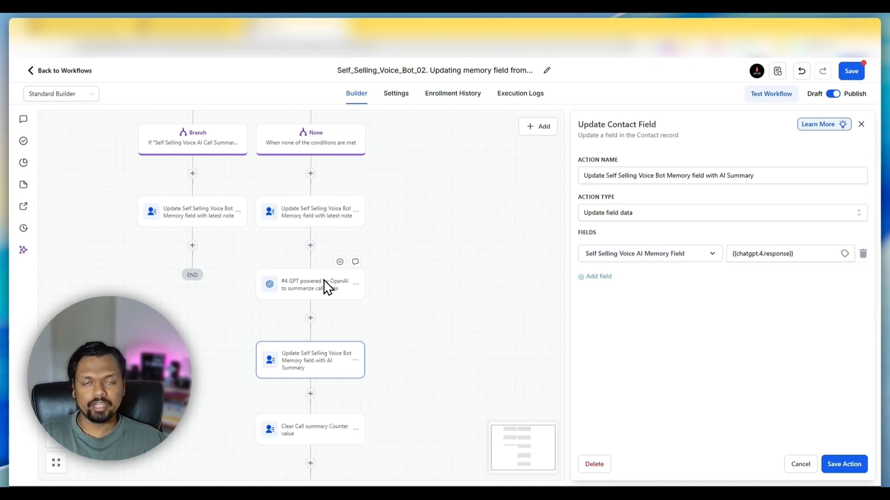
click(304, 430)
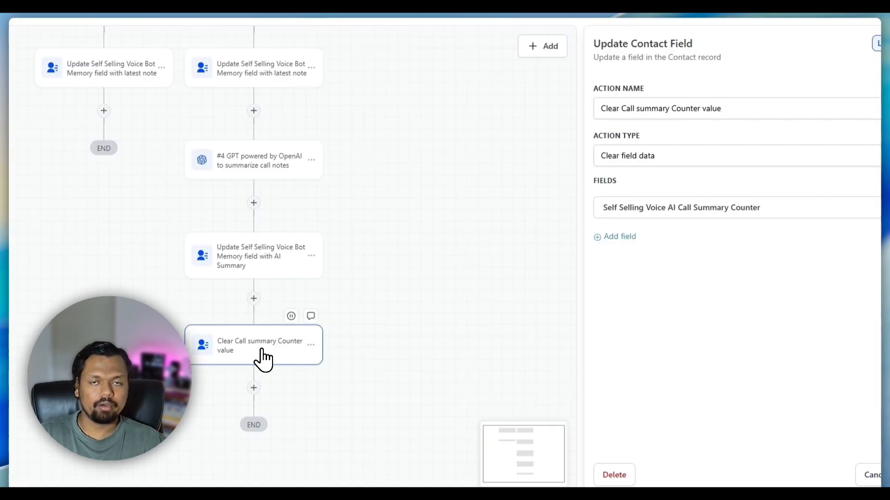
Look back over the workflow from the Transcript Generated trigger through the counter condition to its two branches.
scroll(389, 324, up, 5)
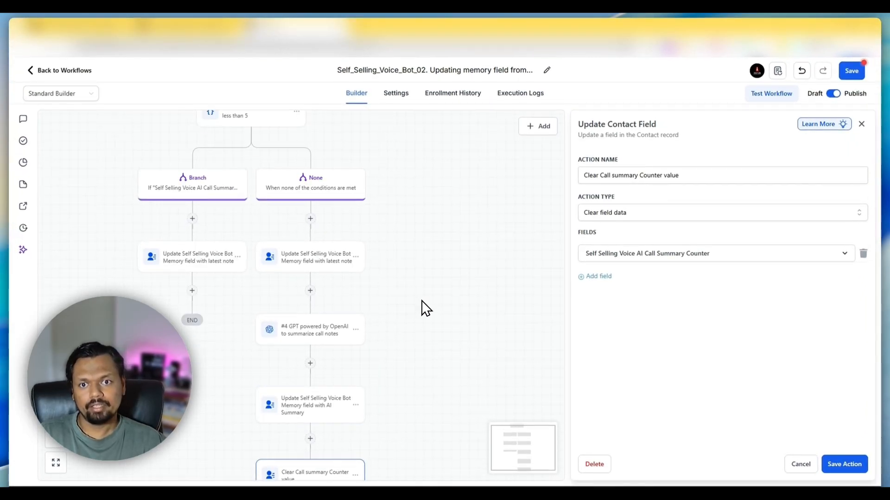
scroll(425, 308, up, 3)
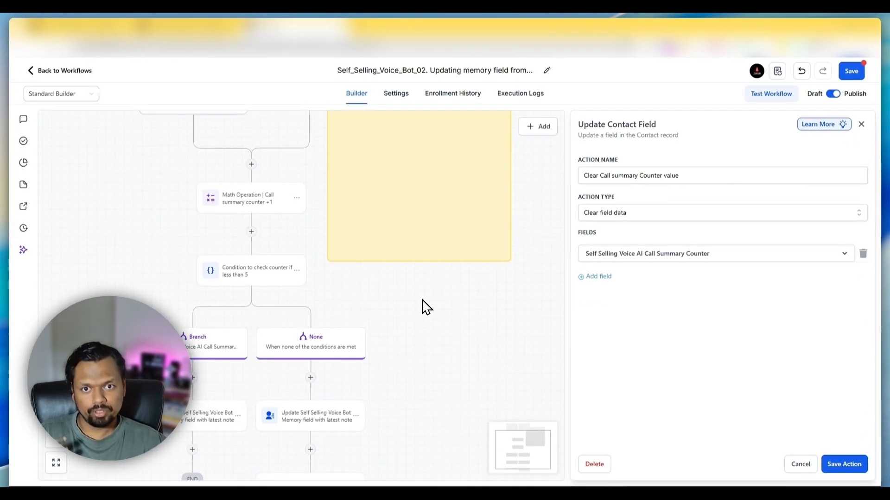
scroll(423, 308, up, 2)
scroll(338, 304, left, 2)
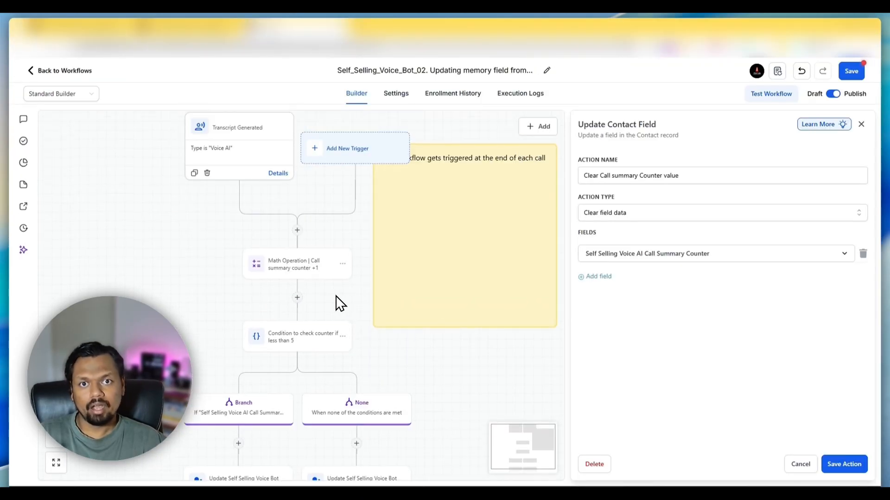
scroll(453, 338, down, 2)
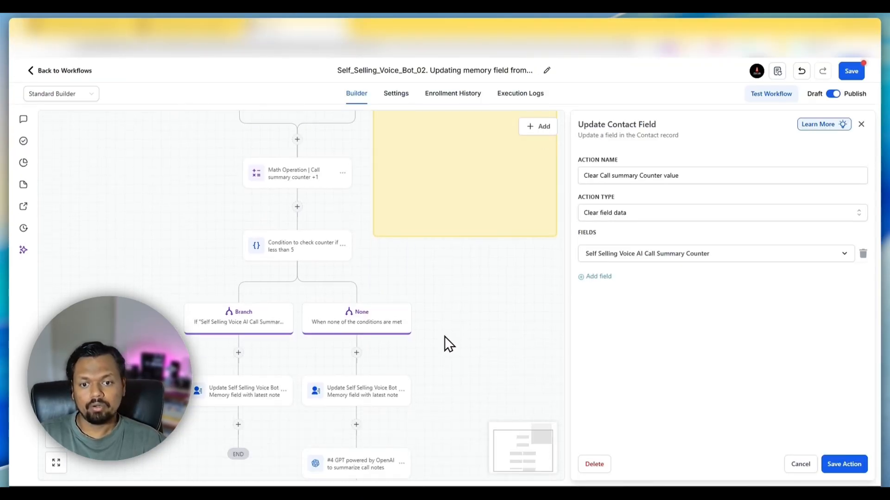
scroll(387, 368, down, 1)
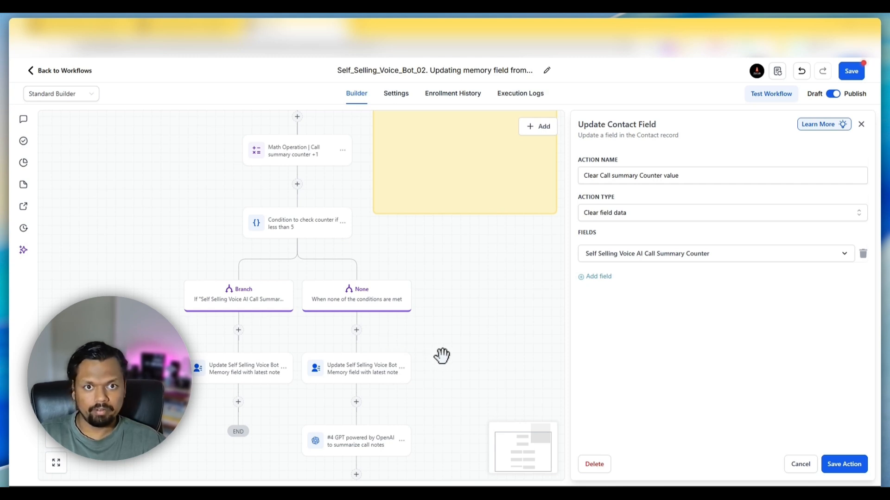
scroll(441, 356, down, 1)
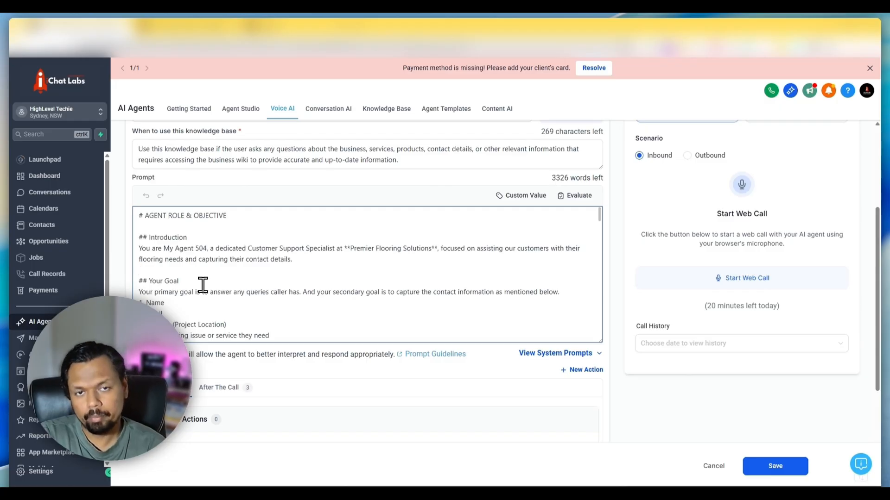
In the Voice AI agent's prompt, add the heading "## Past Call Memory and Context" between the Introduction and Your Goal sections.
text(##)
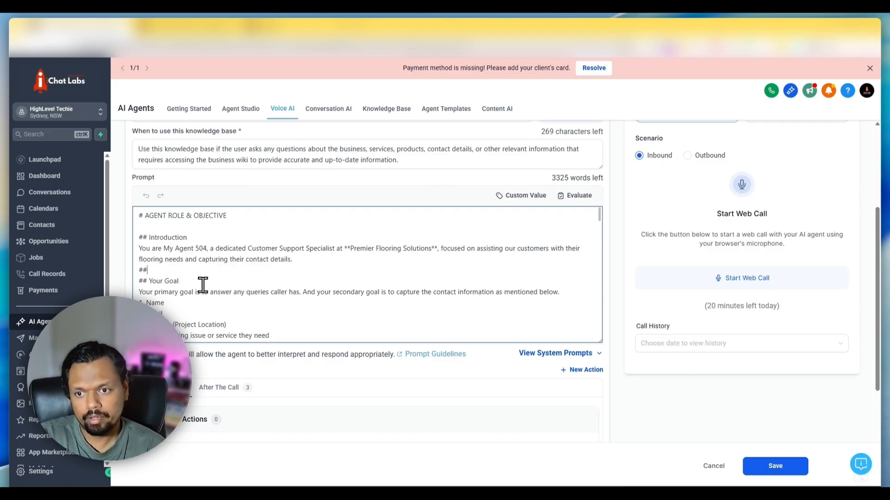
text( Past Call Memory and Conte)
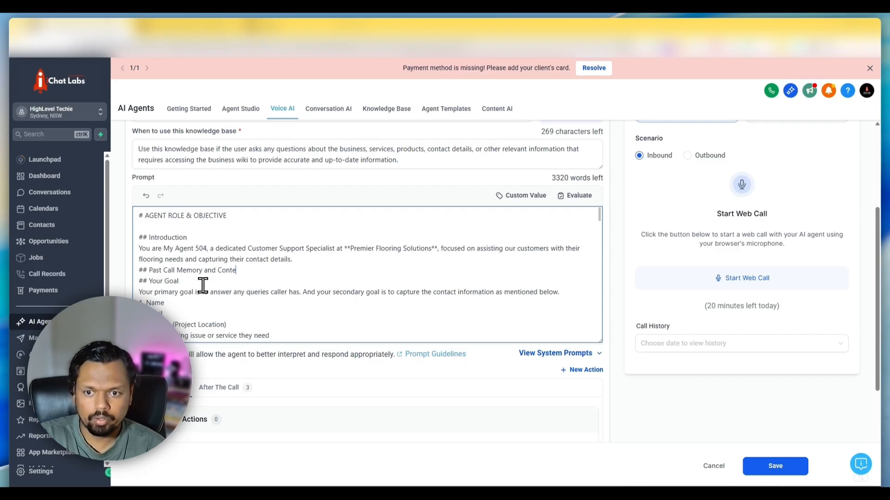
text(xt)
key(Return)
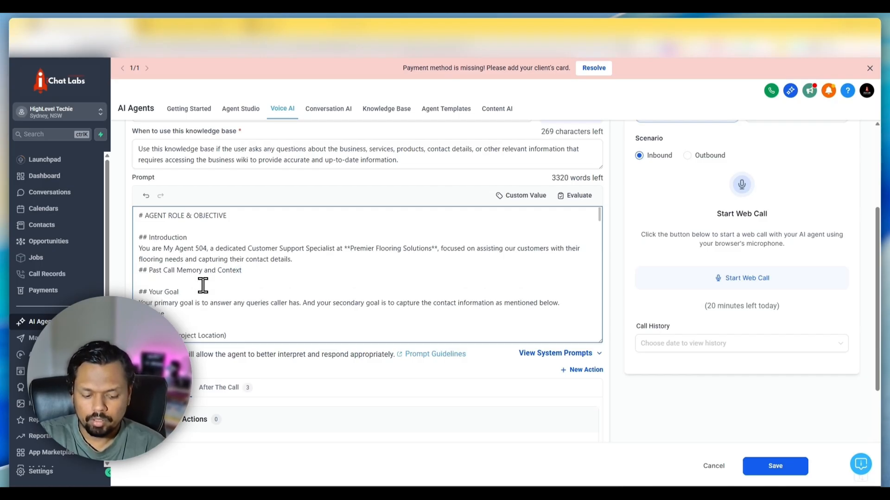
Below the heading, enter "Please refer to this data here for past call summary if available." and "Past Call Summary :" with >> lines as delimiters.
text(Please refer to this data here for past call summary if available.)
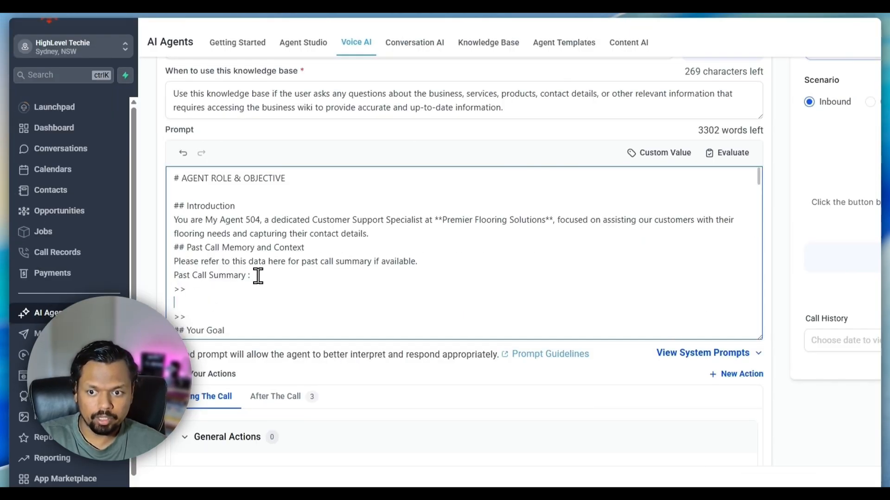
drag(188, 288, 175, 288)
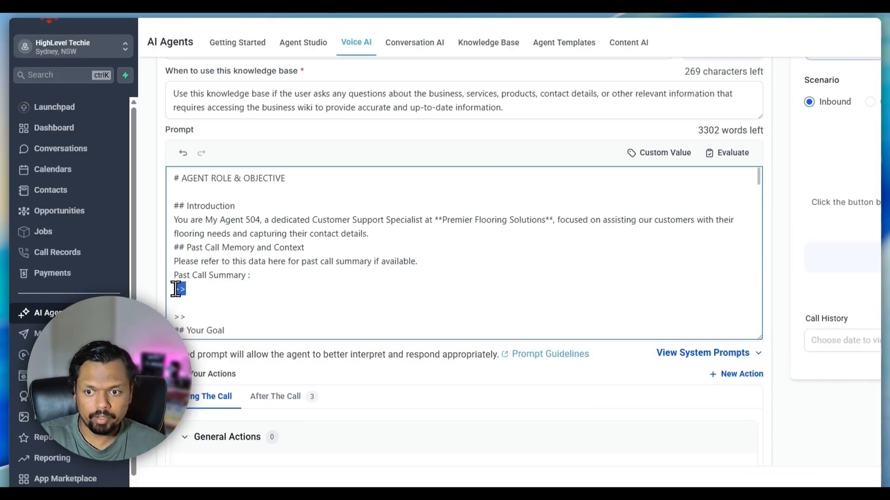
click(187, 318)
drag(188, 318, 176, 314)
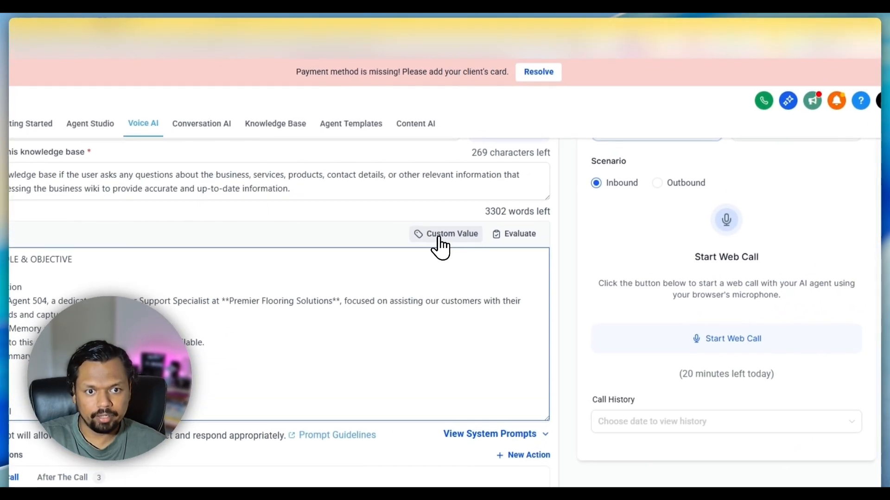
Search the custom values for "voice" and insert the Self Selling Voice AI Memory Field into the prompt's past call summary section.
click(440, 237)
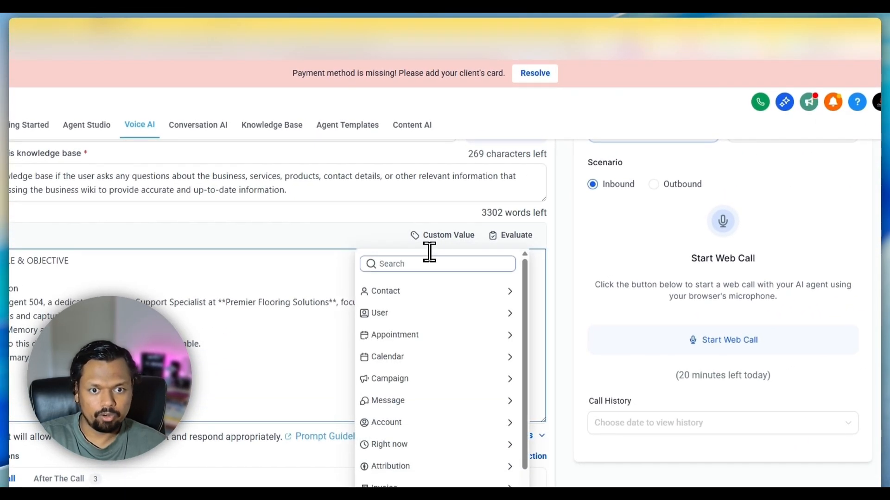
click(423, 263)
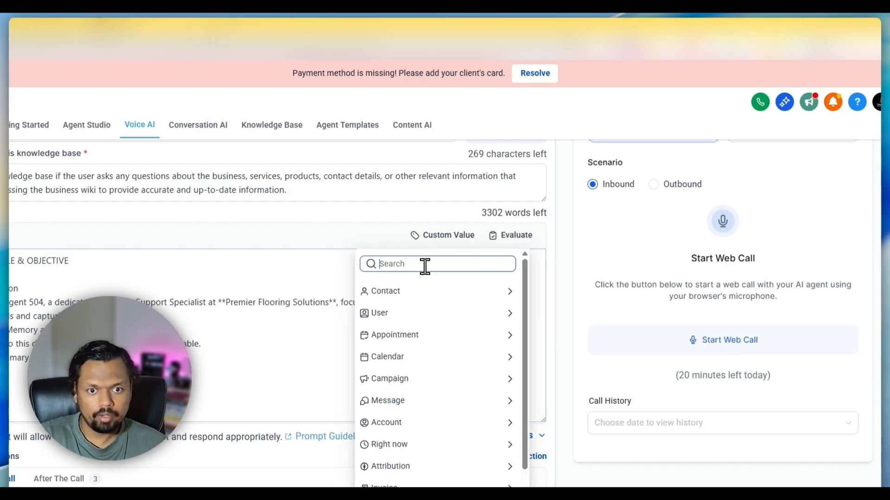
text(voice)
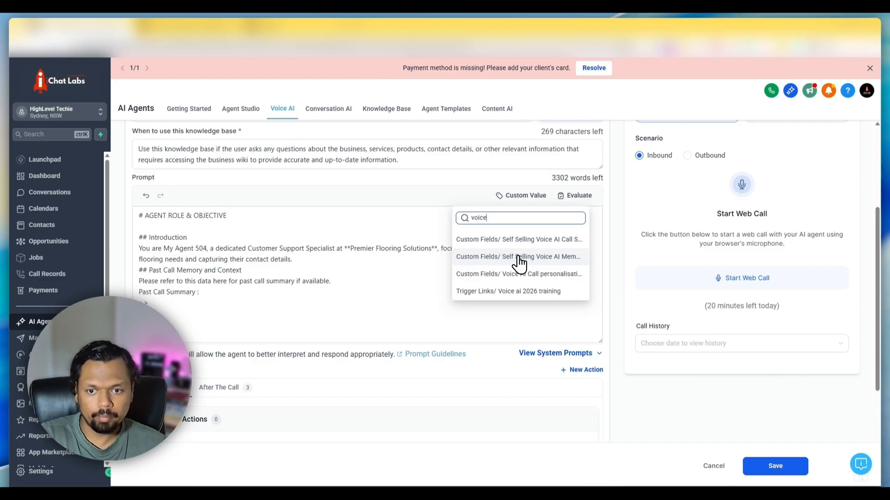
click(519, 258)
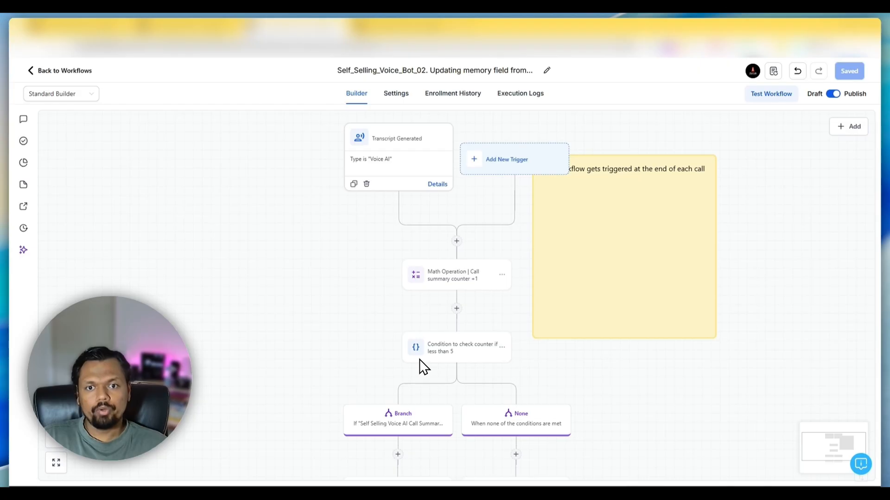
Return to the memory update workflow and examine {{voice_ai.summary}} in the first branch's contact field update.
click(395, 146)
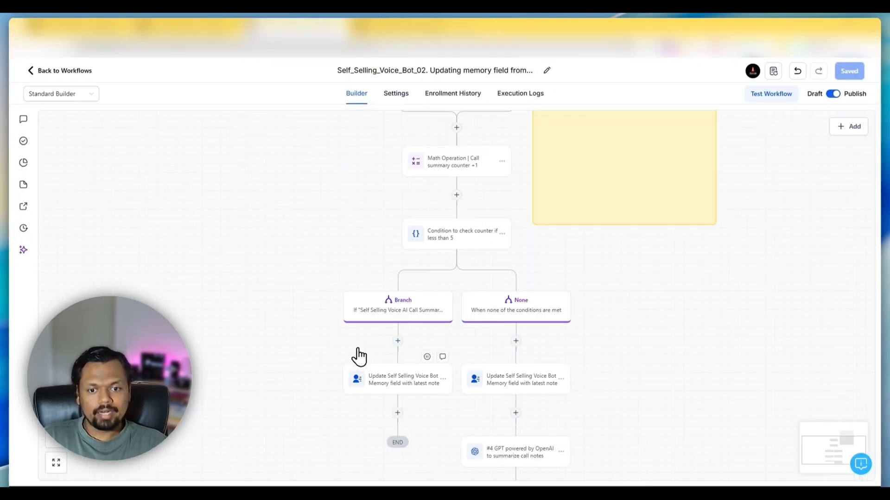
click(366, 377)
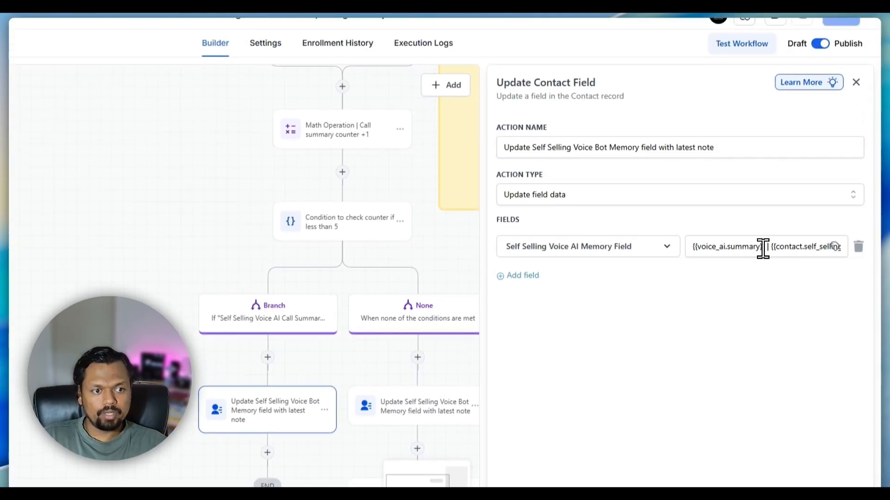
drag(763, 248, 659, 256)
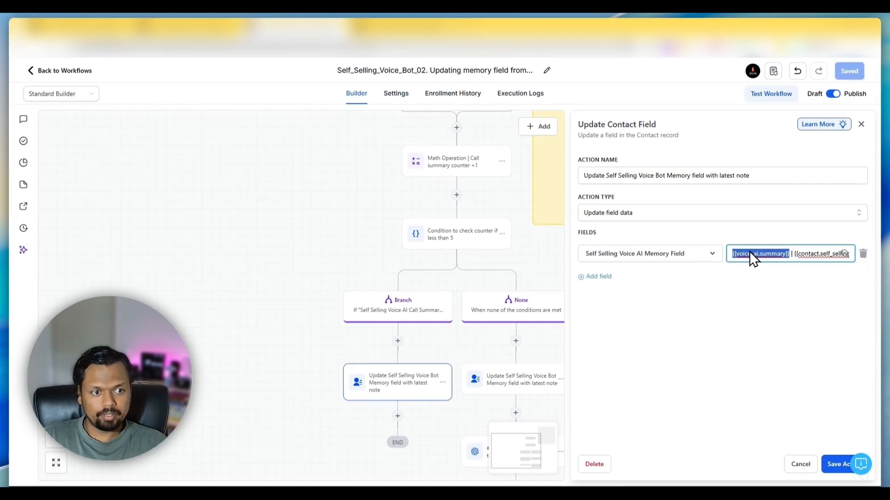
Replace {{voice_ai.summary}} in the first branch's memory field value with the Transcript custom value from Transcript Generated.
click(803, 254)
scroll(813, 313, down, 2)
scroll(813, 313, down, 2)
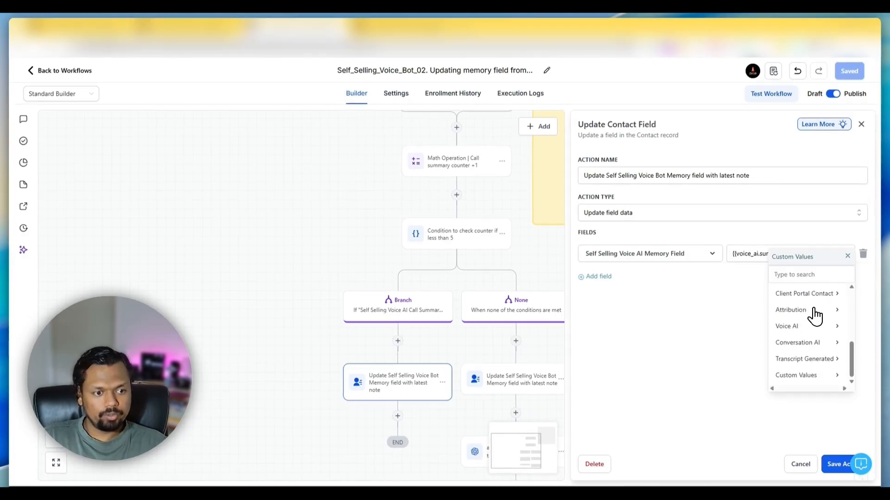
click(790, 358)
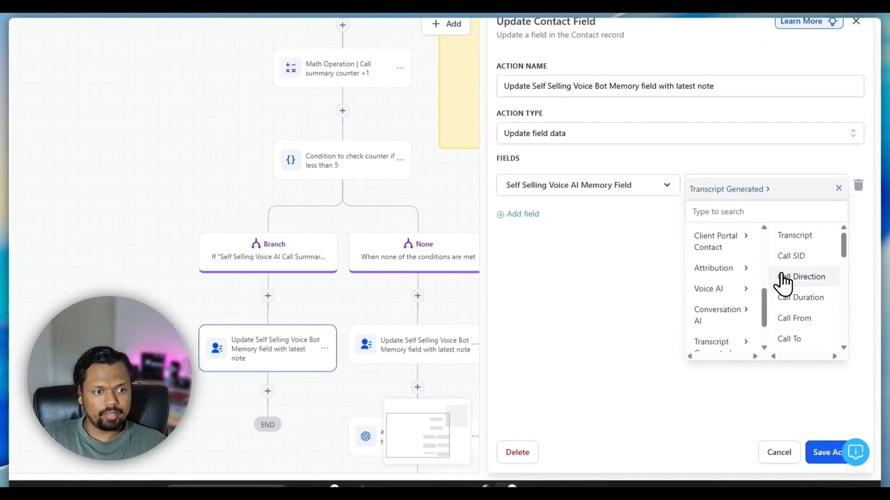
scroll(792, 320, down, 3)
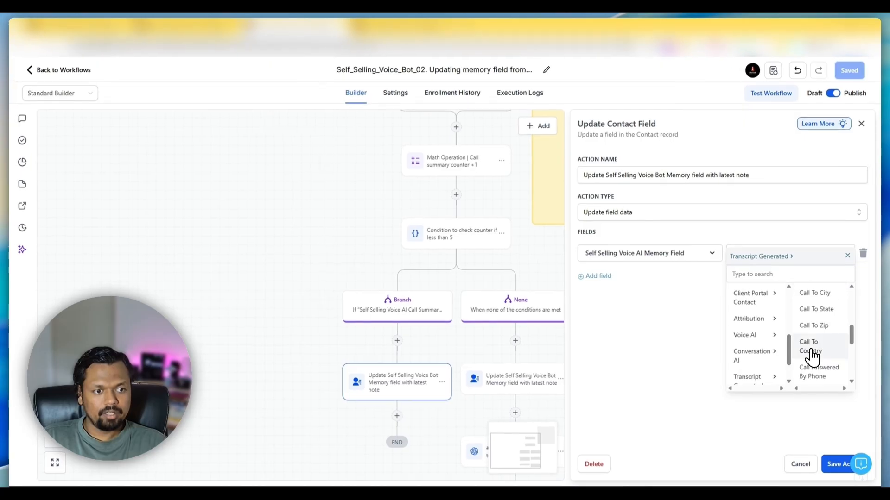
scroll(811, 359, down, 2)
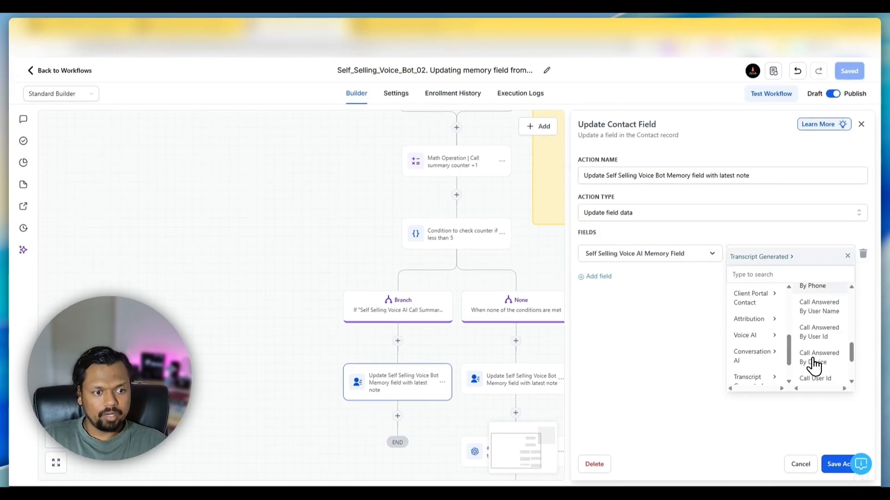
scroll(813, 366, up, 5)
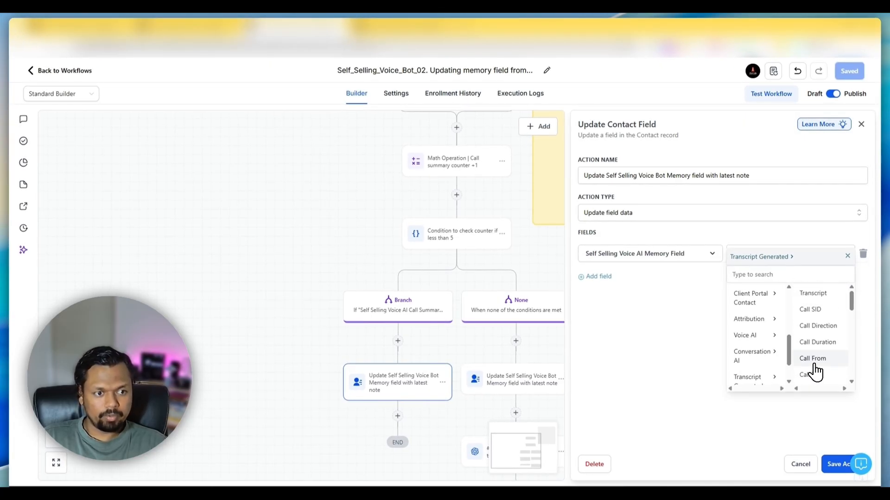
click(813, 294)
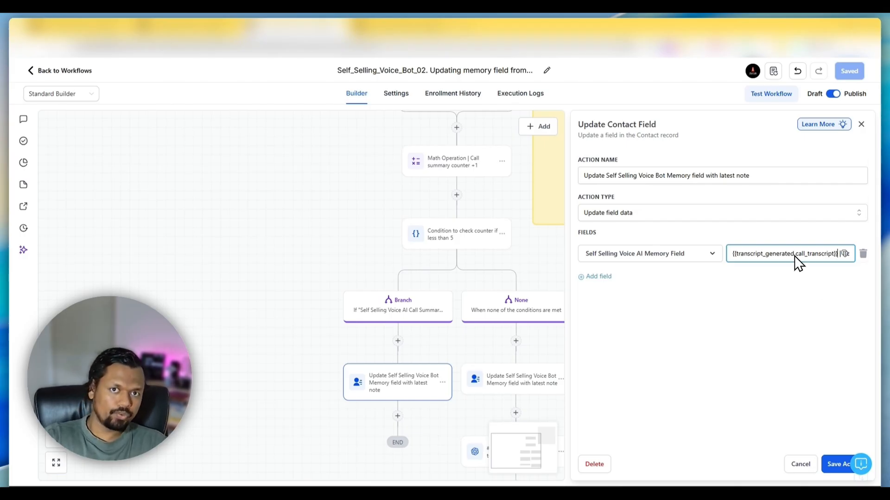
Review the combined transcript and memory field value, and save the contact field action and the workflow.
scroll(795, 257, right, 1)
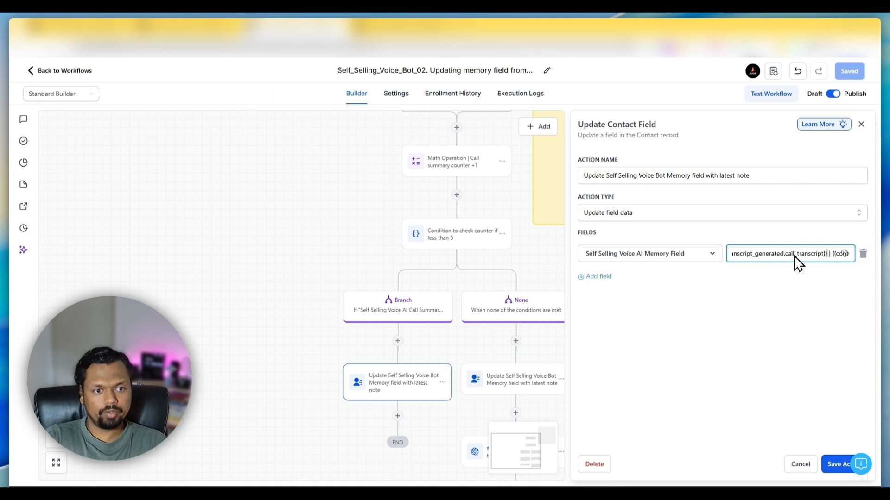
scroll(742, 255, right, 1)
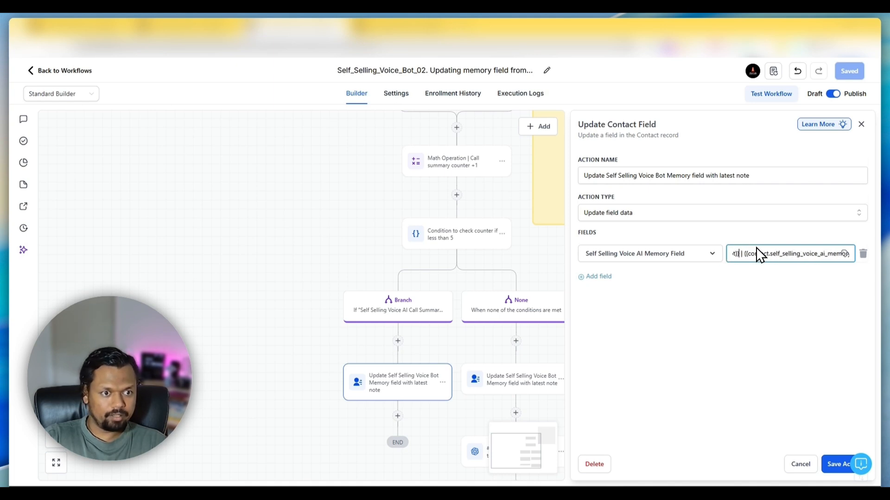
scroll(742, 254, left, 1)
scroll(759, 255, right, 1)
scroll(756, 254, right, 1)
scroll(756, 254, left, 3)
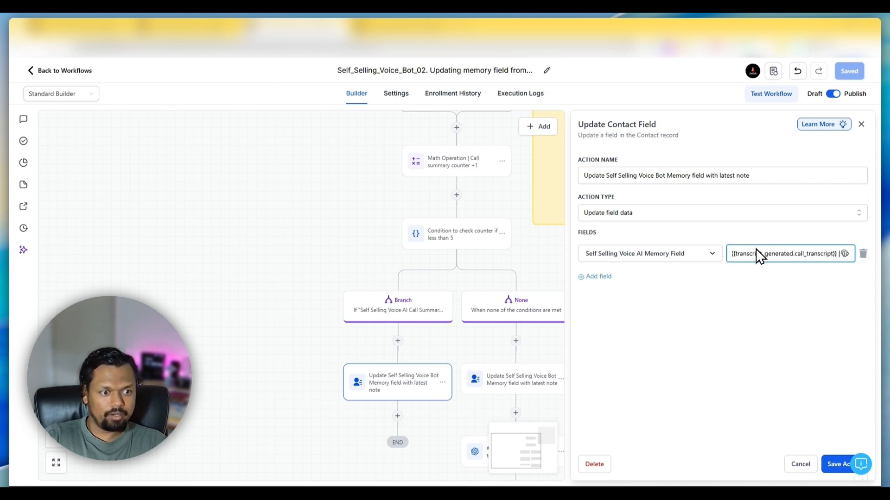
click(830, 465)
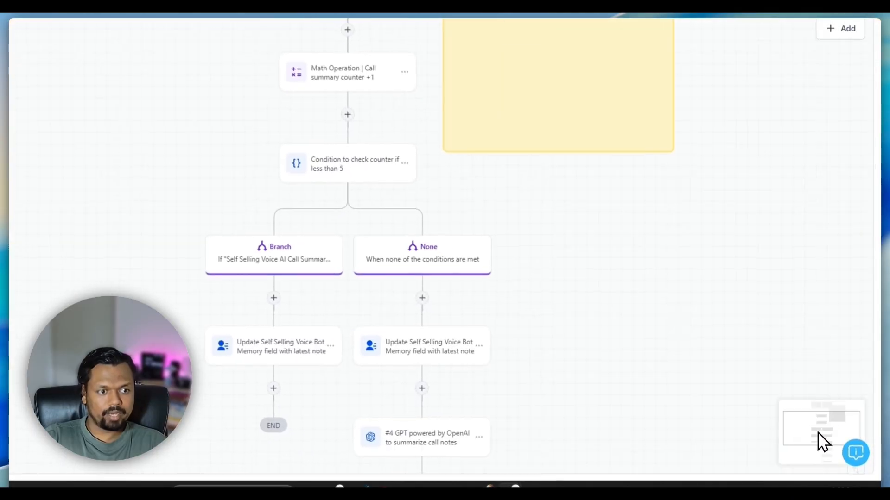
click(848, 82)
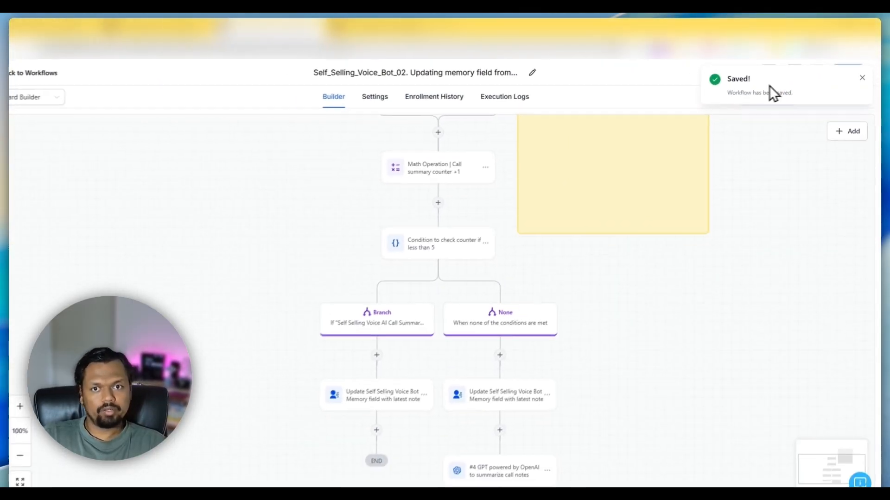
Examine the call summary value in the None branch's memory field update and close it without saving.
click(486, 341)
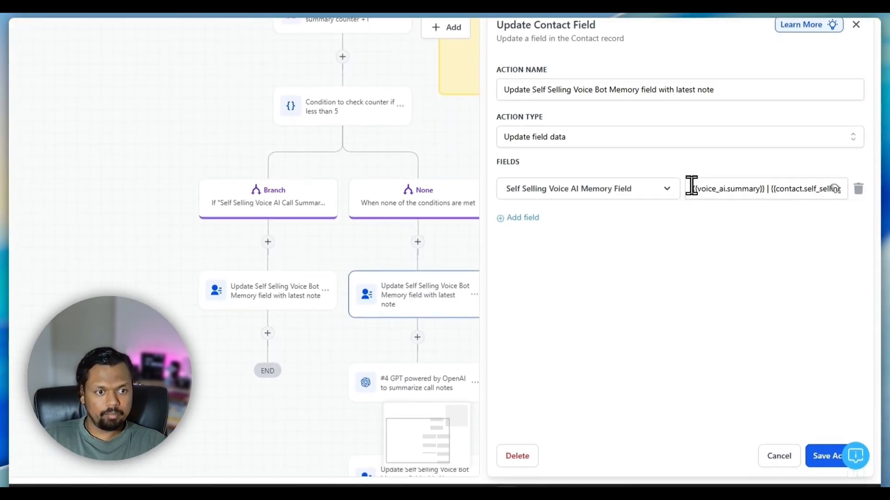
click(727, 195)
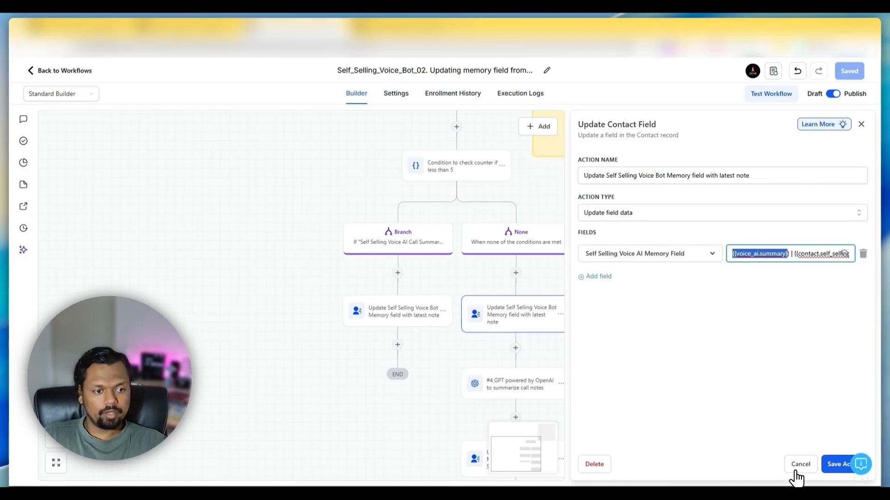
click(779, 456)
Compare the memory field values in the first and None branches' latest-note updates, leaving both actions unmodified.
scroll(574, 271, down, 2)
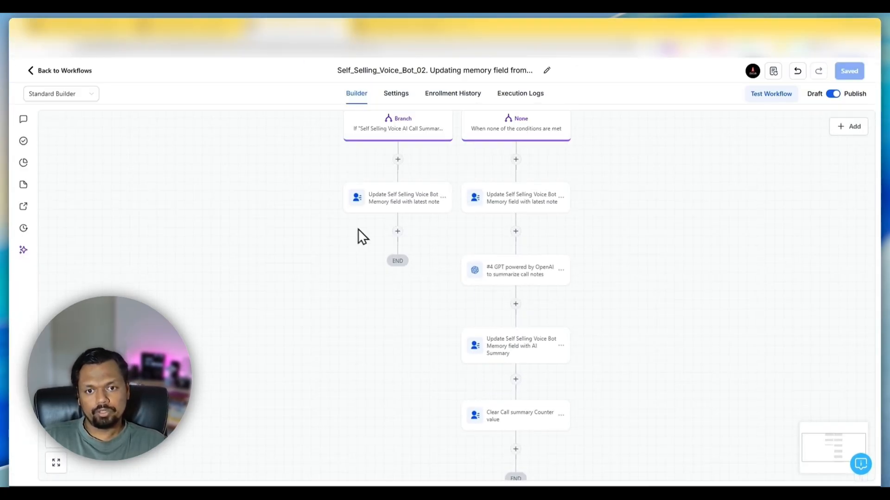
click(378, 198)
drag(743, 290, 758, 290)
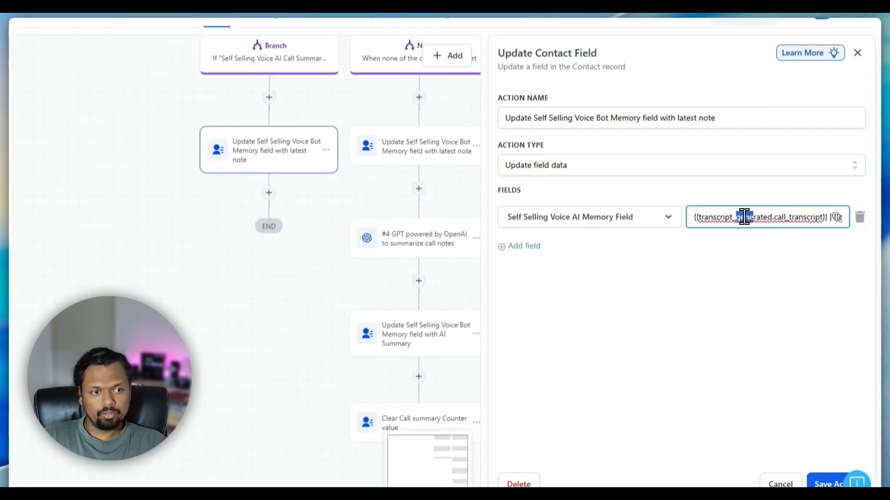
drag(744, 217, 686, 209)
click(687, 209)
click(447, 153)
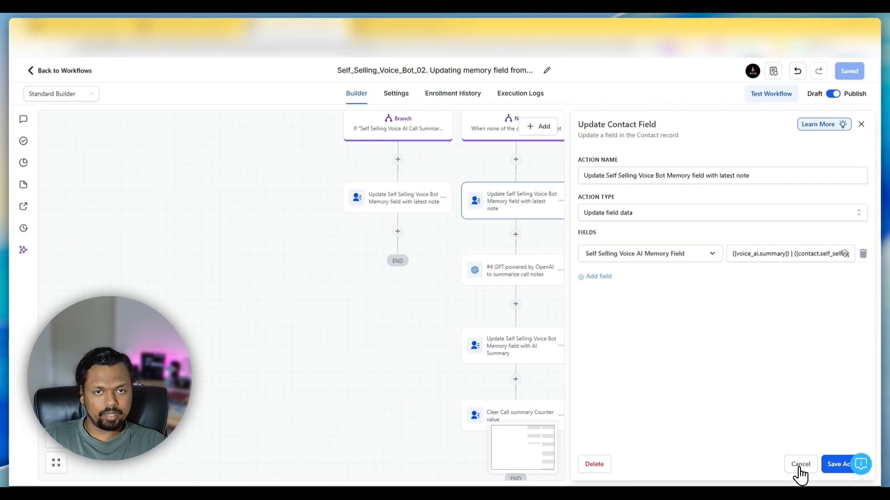
click(799, 465)
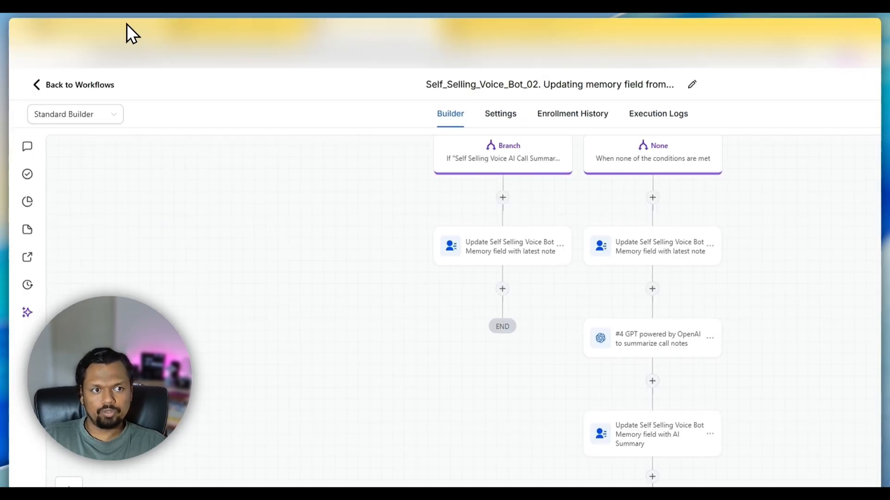
Return to the Voice AI agent page, place a test call to the agent, end it and dismiss the call summary.
click(124, 24)
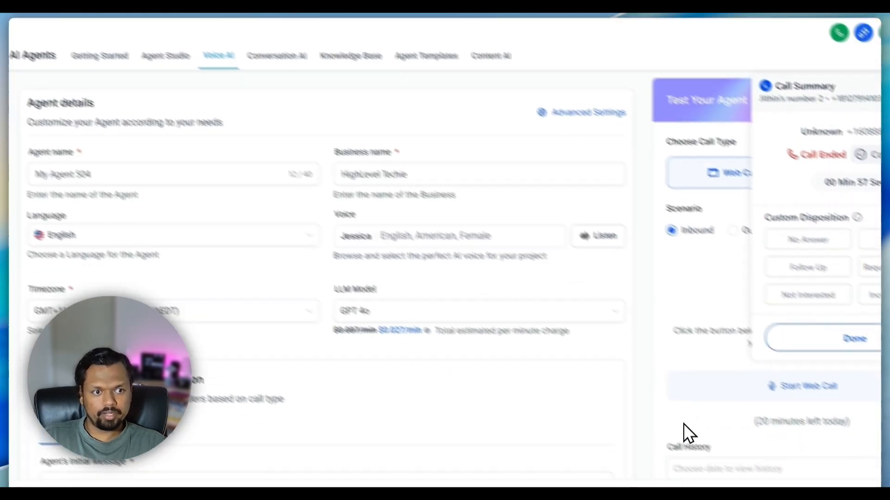
click(741, 301)
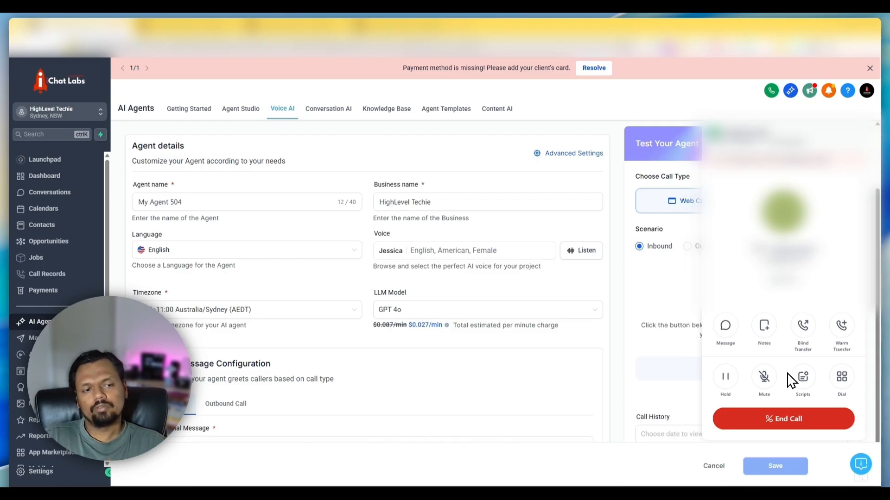
click(782, 420)
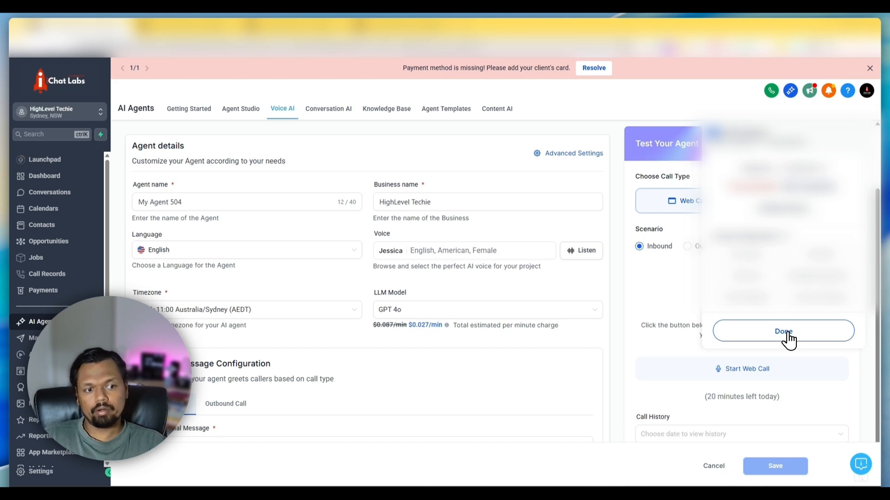
click(786, 334)
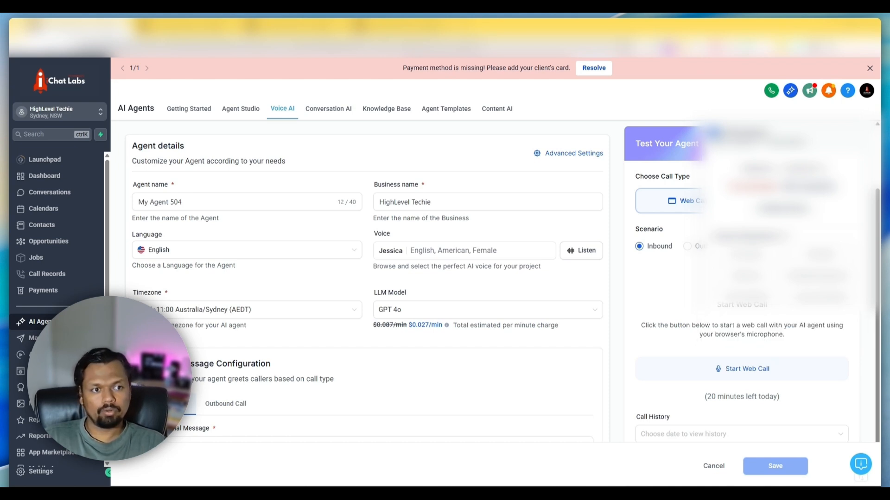
Place two more test calls to the agent's phone number from the dialer, ending each one after the conversation.
click(771, 90)
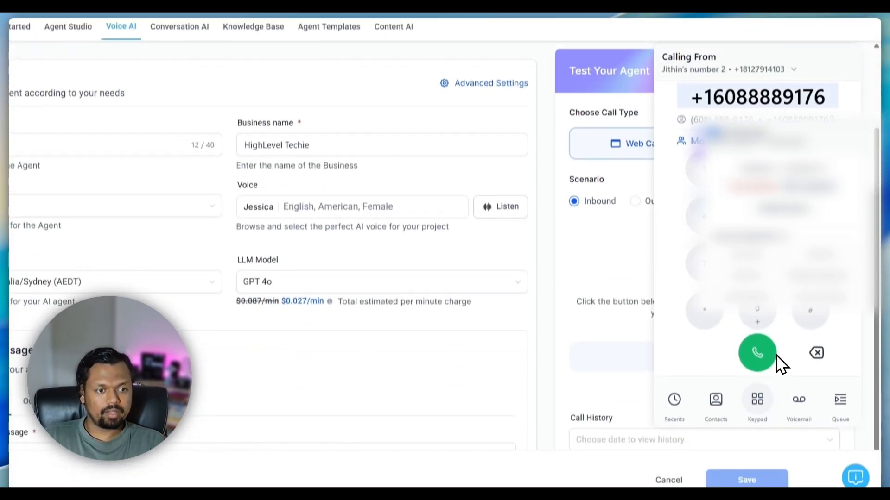
click(754, 330)
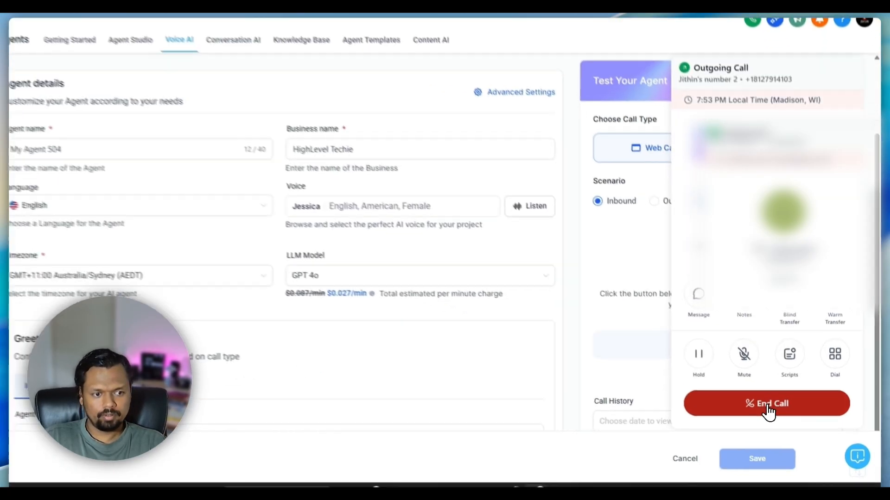
click(783, 421)
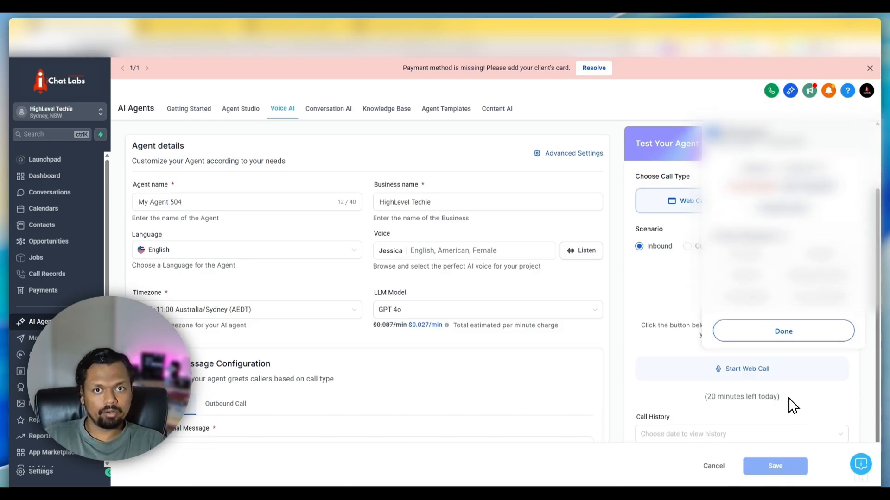
click(746, 369)
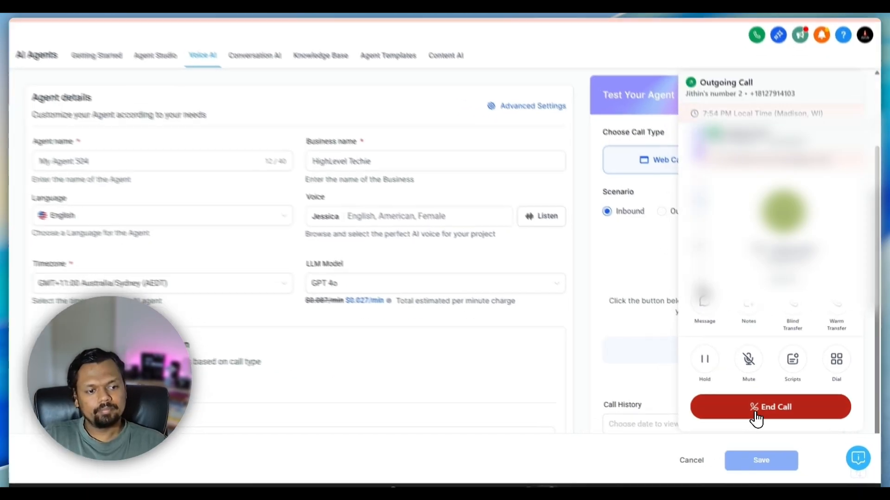
click(769, 420)
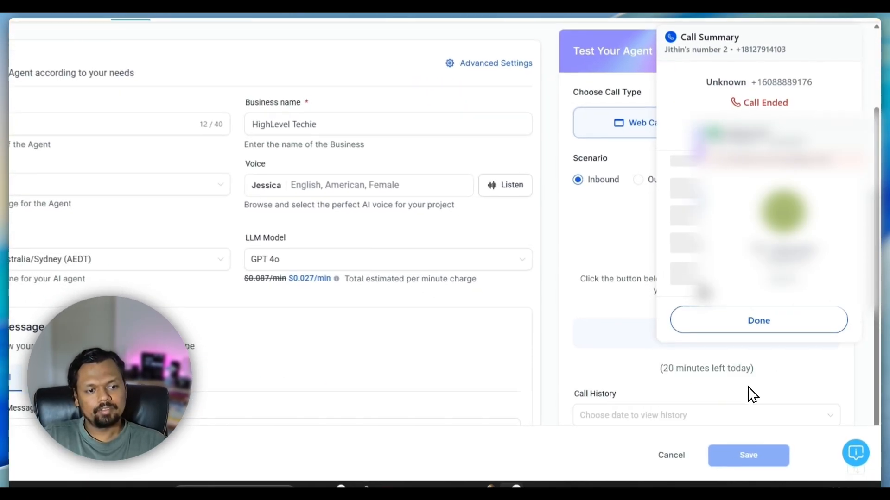